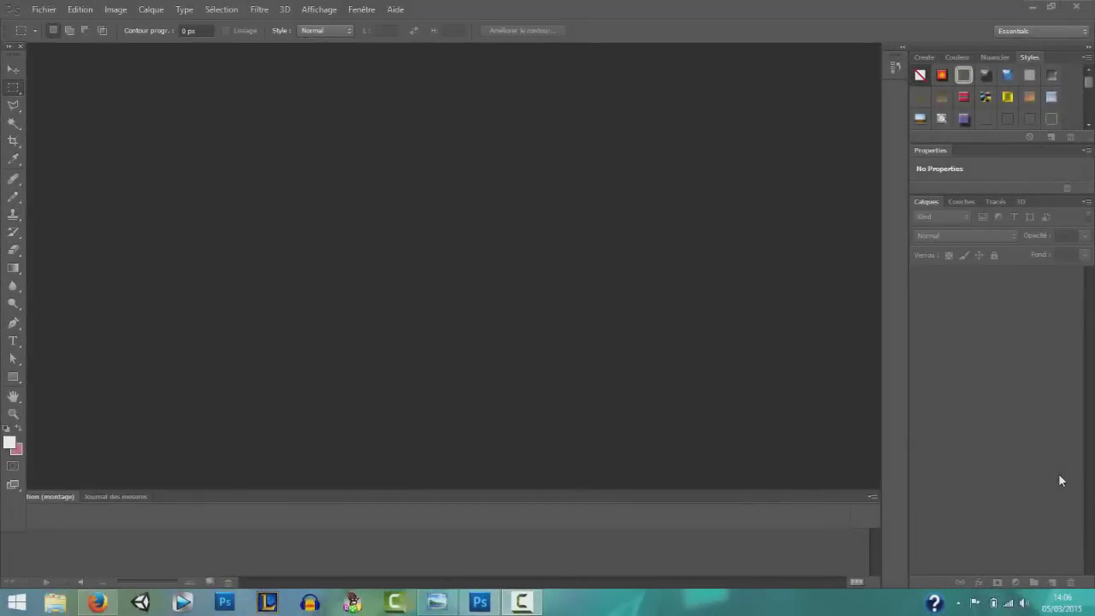
# Switch to the Warky logo reference image in Windows Photo Viewer
pyautogui.hotkey('alt', 'Tab')
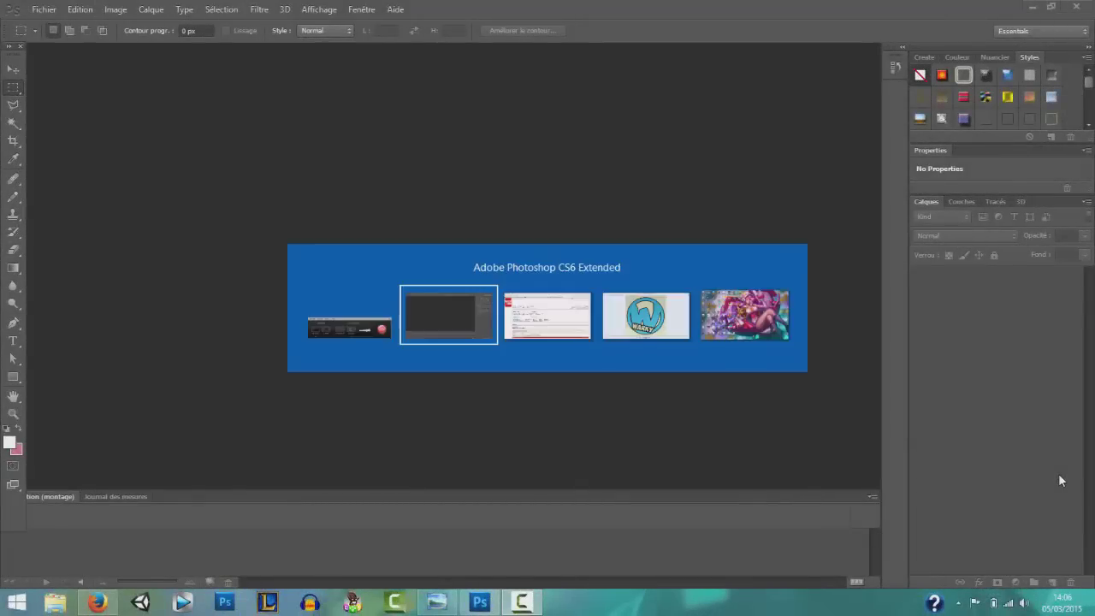
pyautogui.hotkey('alt', 'Tab')
pyautogui.hotkey('alt', 'Tab')
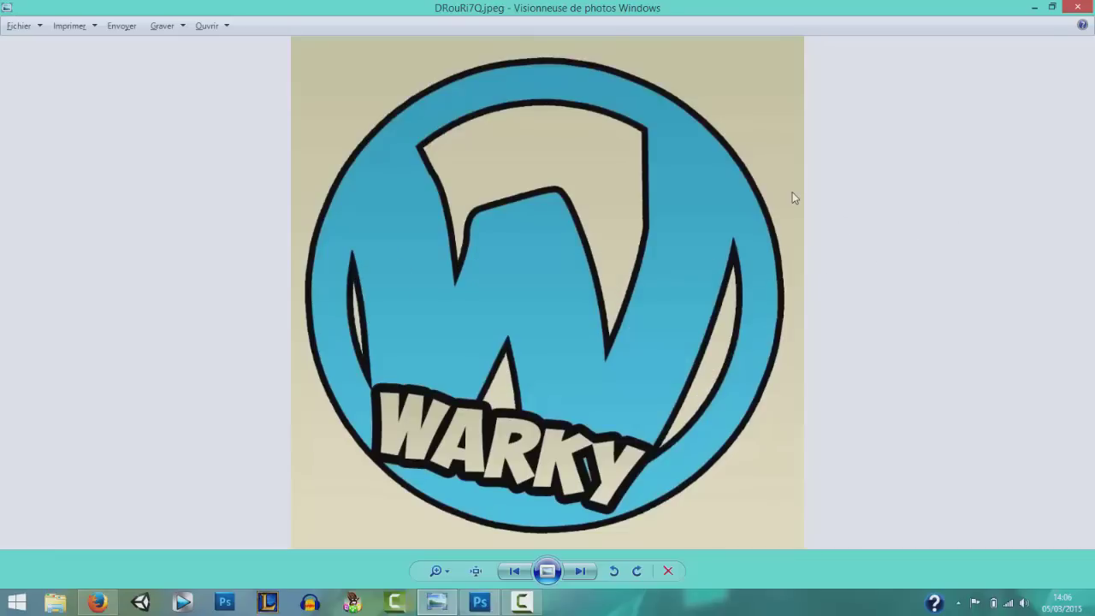
# Return to Photoshop and start a new document with Ctrl+N
pyautogui.hotkey('alt', 'Tab')
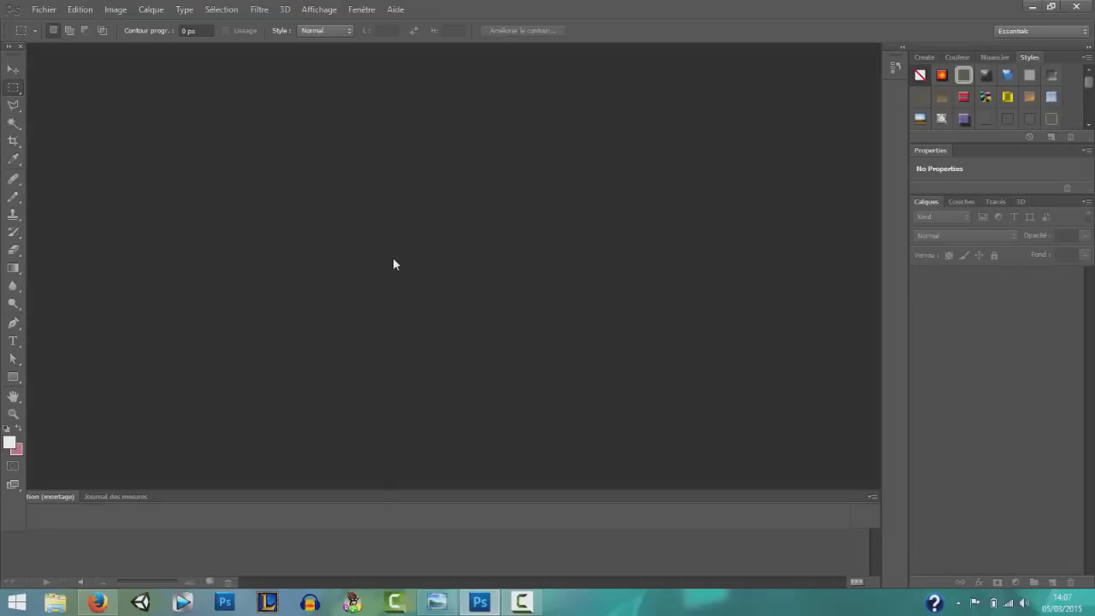
pyautogui.hotkey('ctrl', 'n')
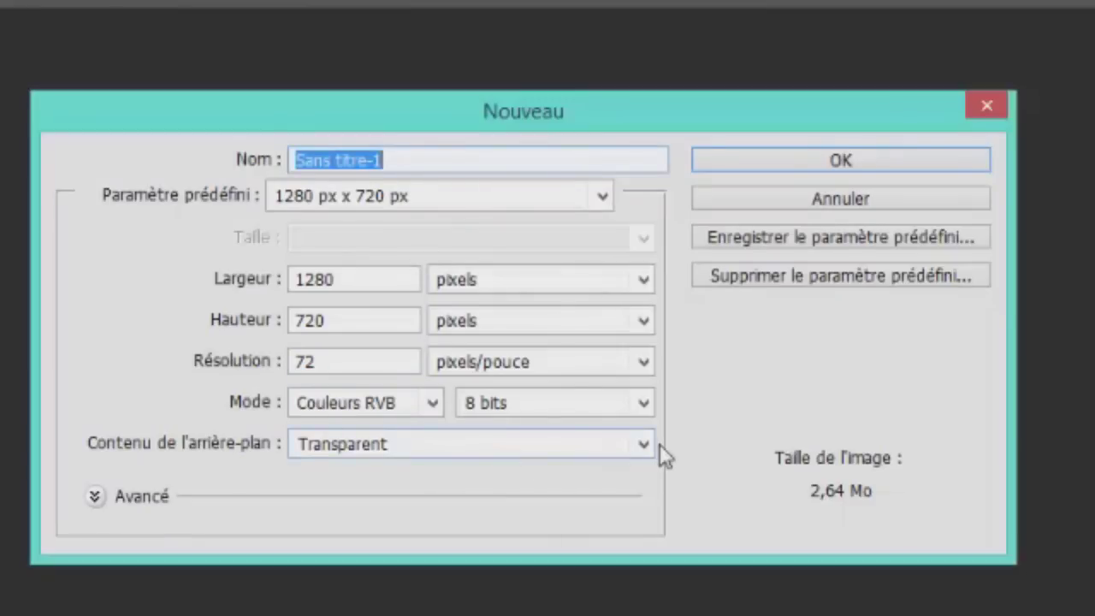
# Confirm the 1280 × 720 px, 72 ppi new document with Transparent background content
pyautogui.click(646, 447)
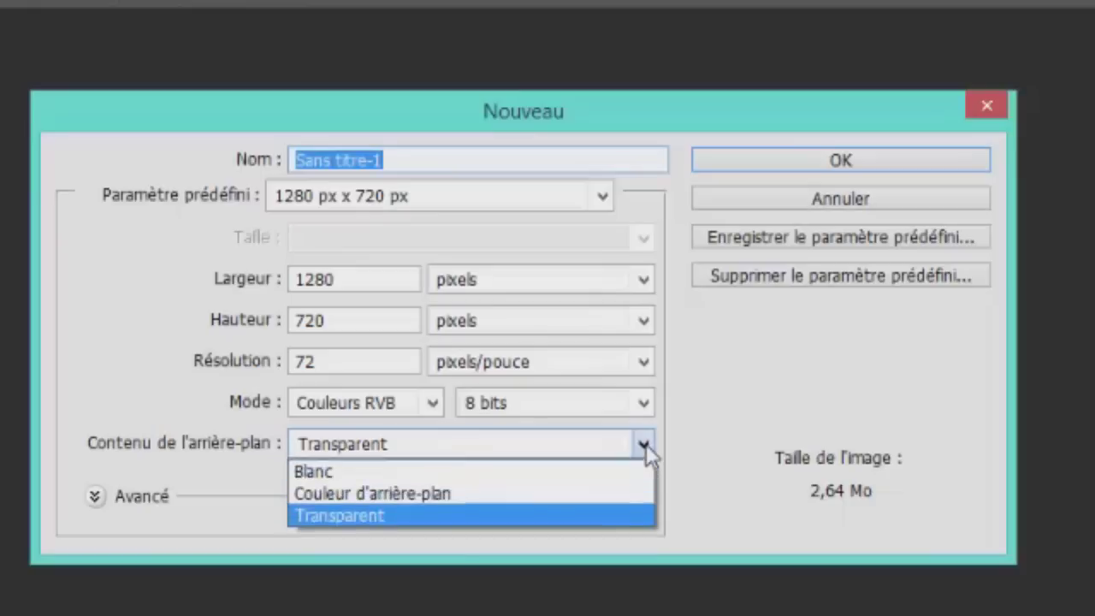
pyautogui.click(422, 520)
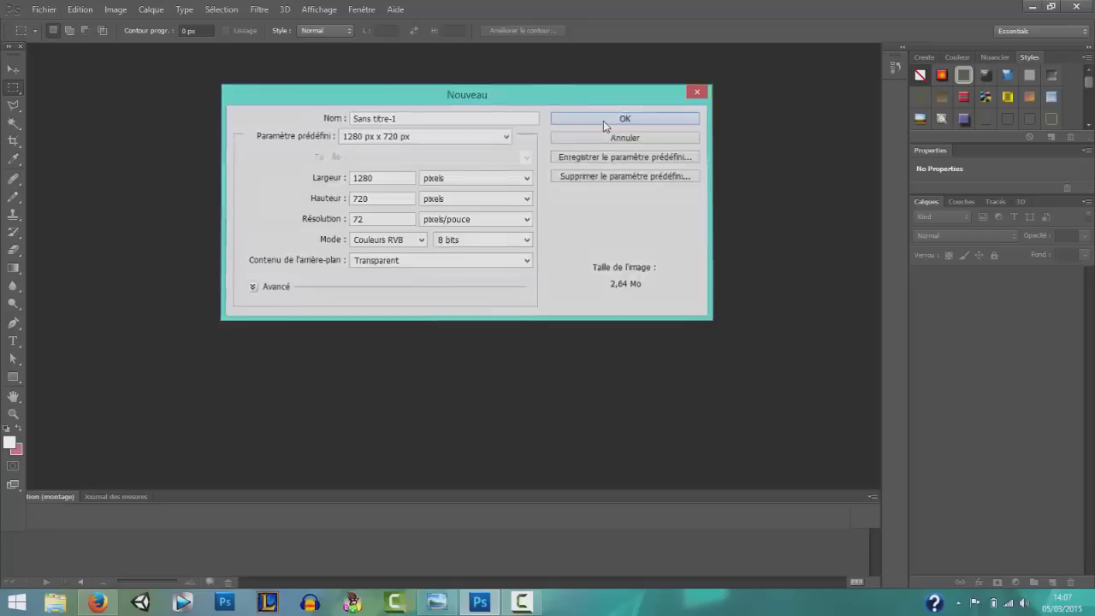
pyautogui.click(605, 120)
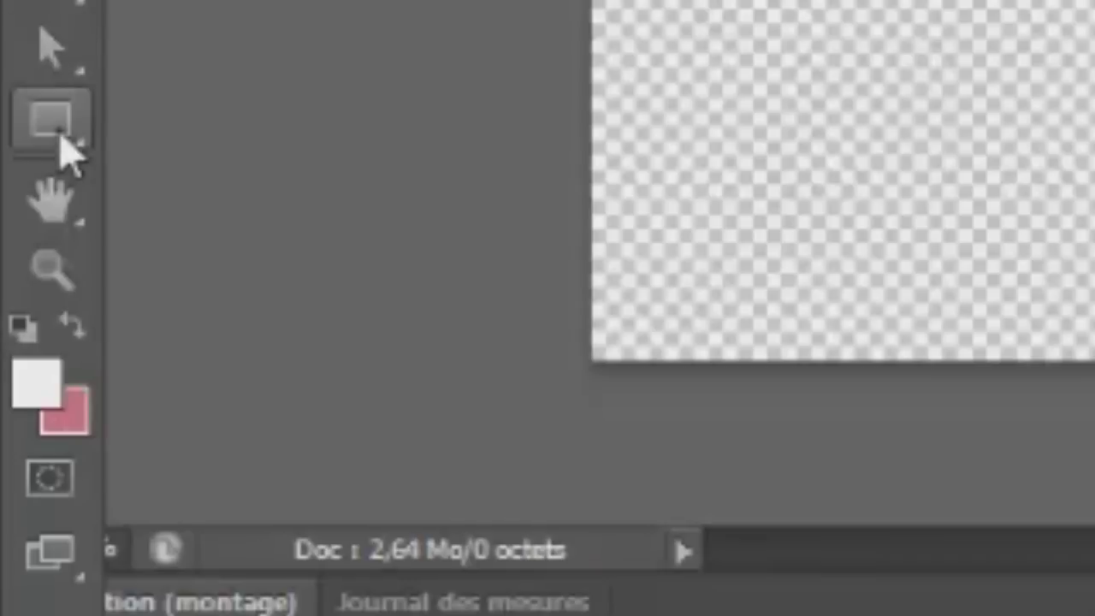
# Draw a black circle of about 602 × 609 px (layer Forme 1) and centre it on the canvas
pyautogui.click(62, 139)
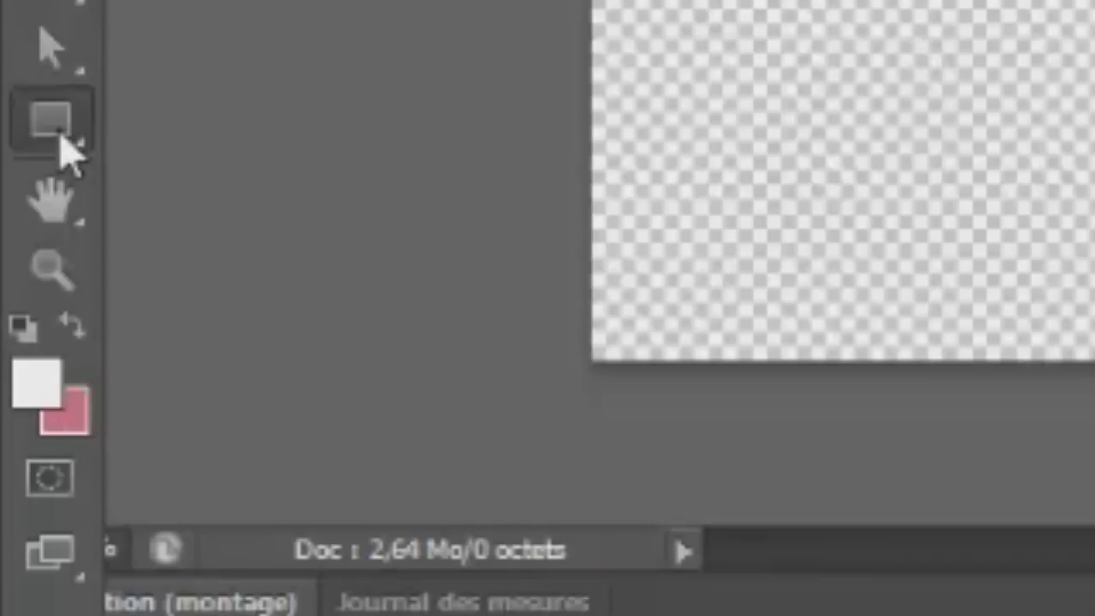
pyautogui.click(255, 226)
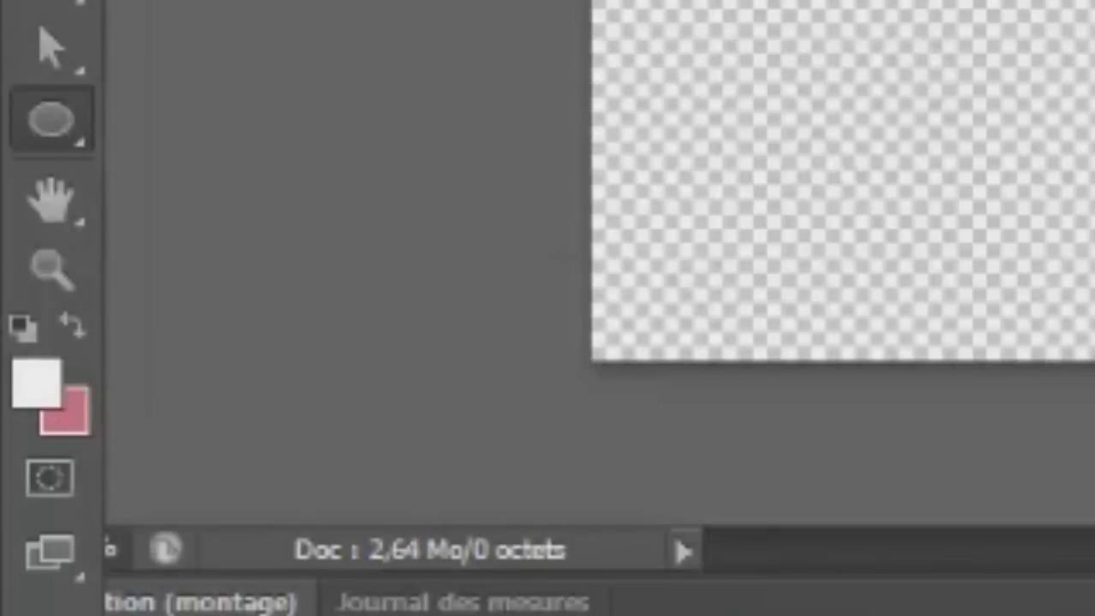
pyautogui.moveTo(301, 157); pyautogui.dragTo(574, 423)
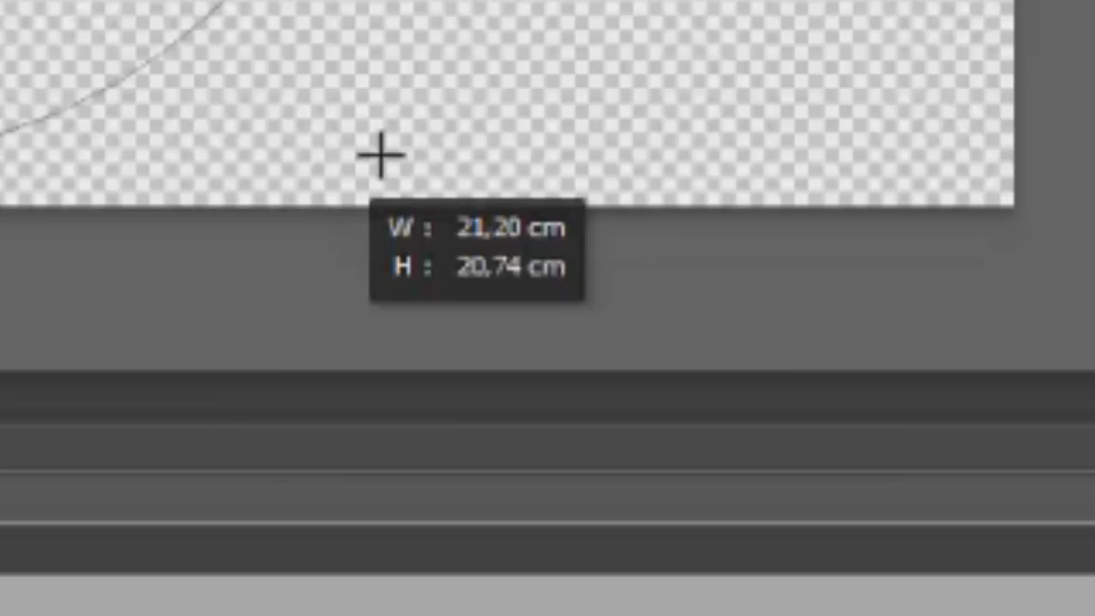
pyautogui.moveTo(381, 155); pyautogui.dragTo(384, 193)
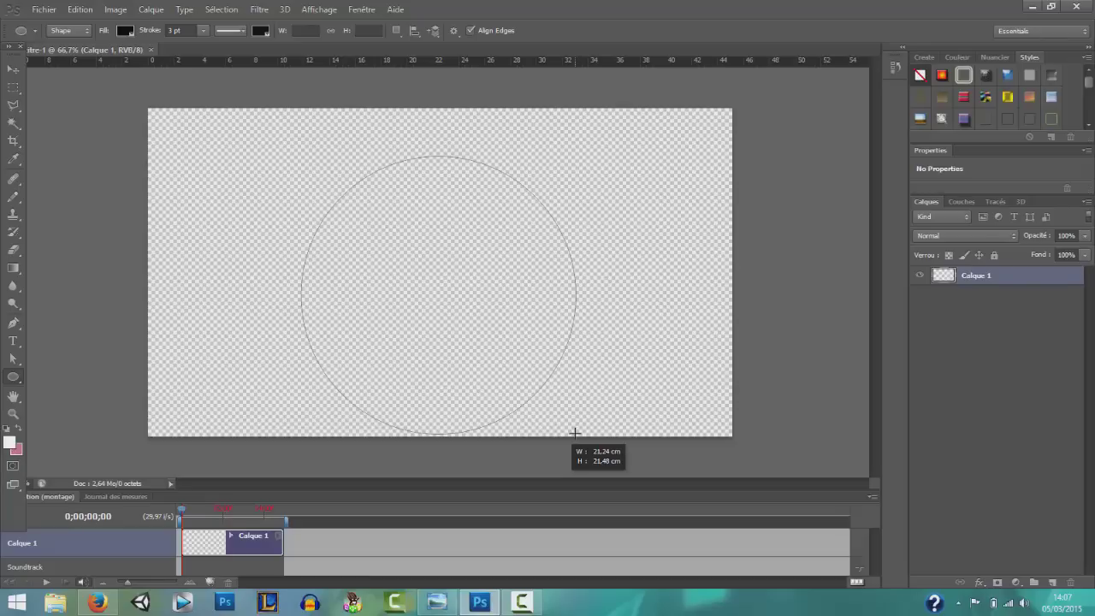
pyautogui.moveTo(574, 432); pyautogui.dragTo(574, 433)
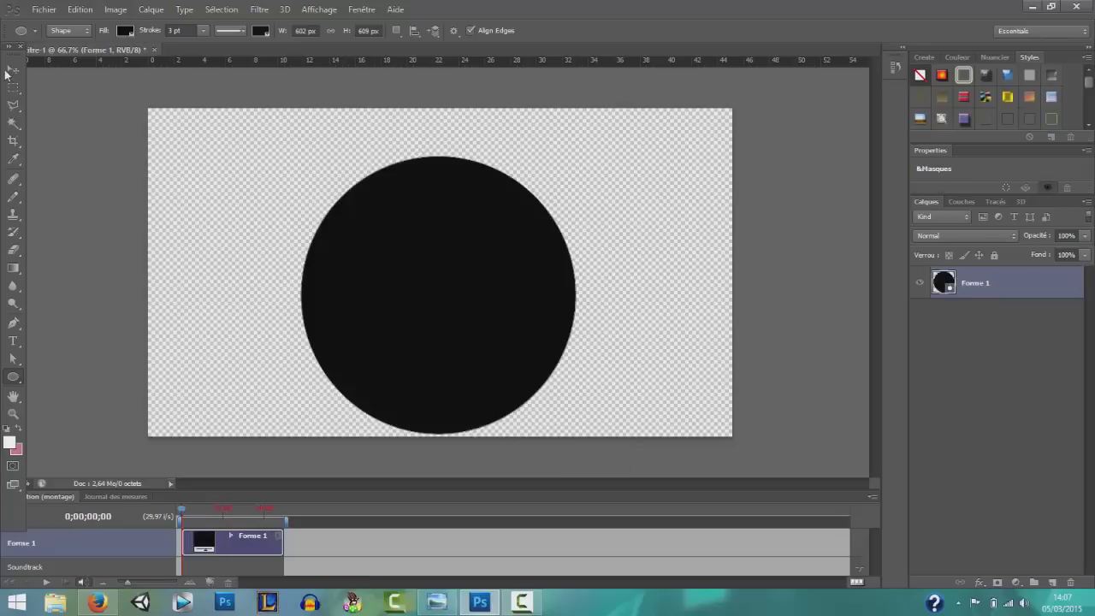
pyautogui.press('v')
pyautogui.moveTo(393, 284); pyautogui.dragTo(399, 262)
pyautogui.click(13, 376)
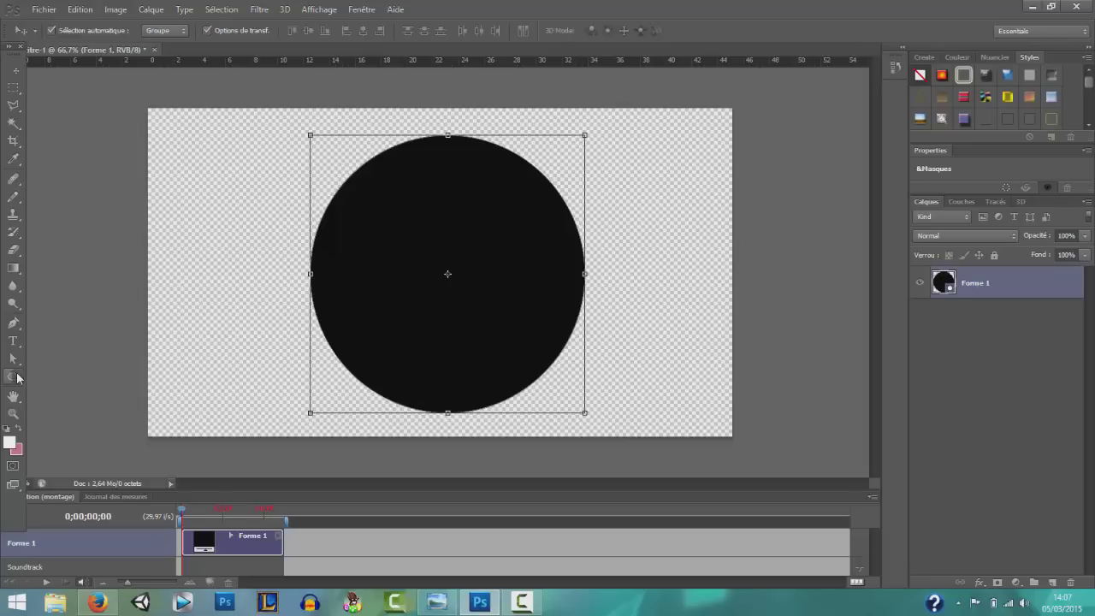
# Draw a smaller second circle (Forme 2) and centre it over the black one
pyautogui.moveTo(370, 175)
pyautogui.mouseDown()
pyautogui.moveTo(563, 395)
pyautogui.moveTo(593, 401)
pyautogui.mouseUp()
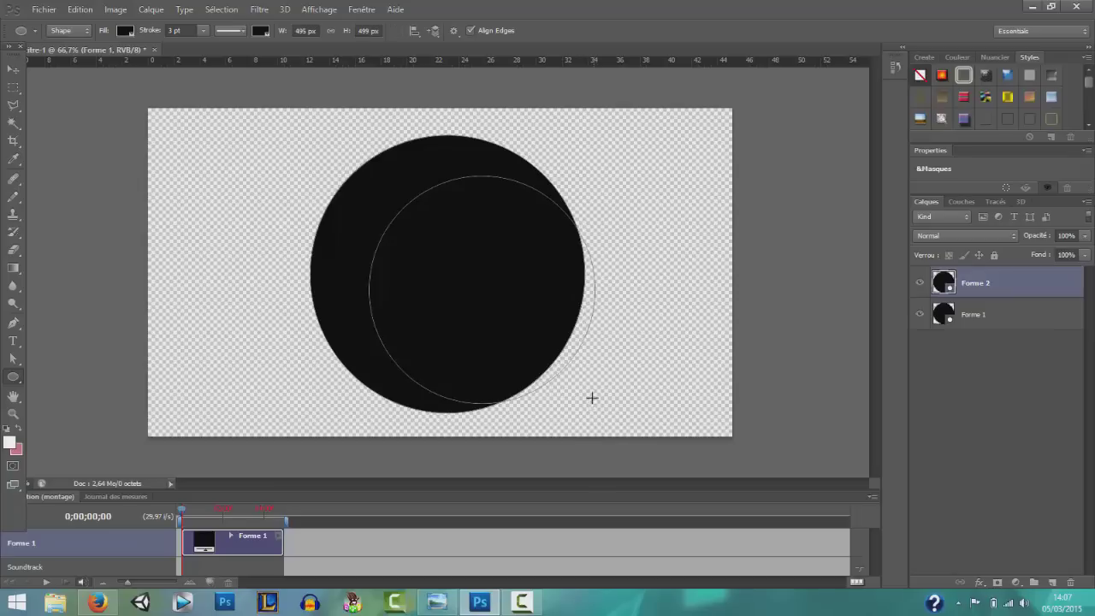
pyautogui.press('v')
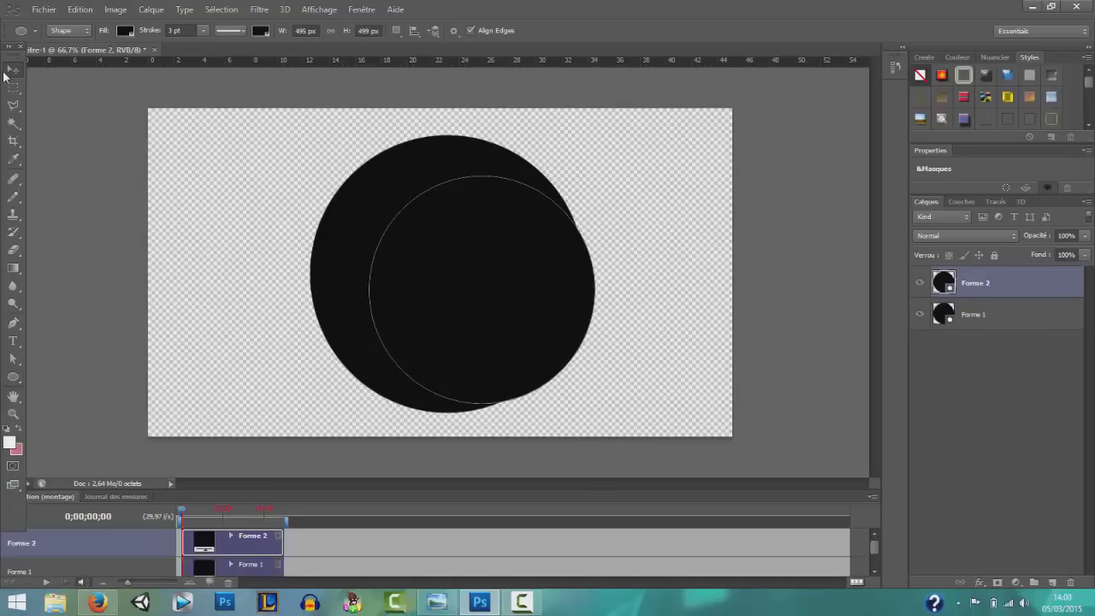
pyautogui.click(434, 268)
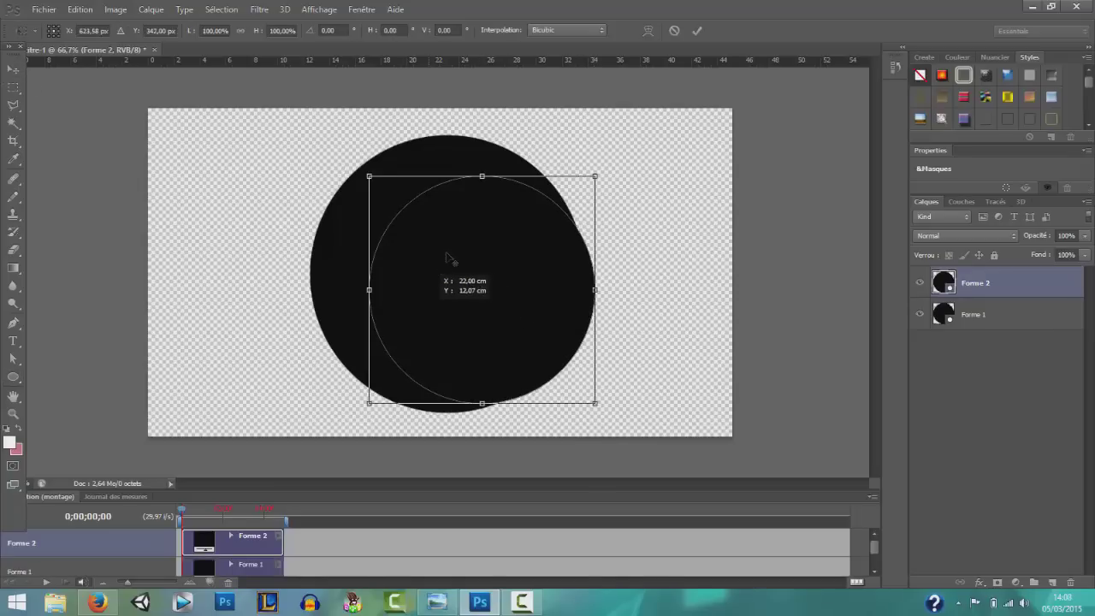
pyautogui.press('Return')
pyautogui.moveTo(444, 306); pyautogui.dragTo(413, 284)
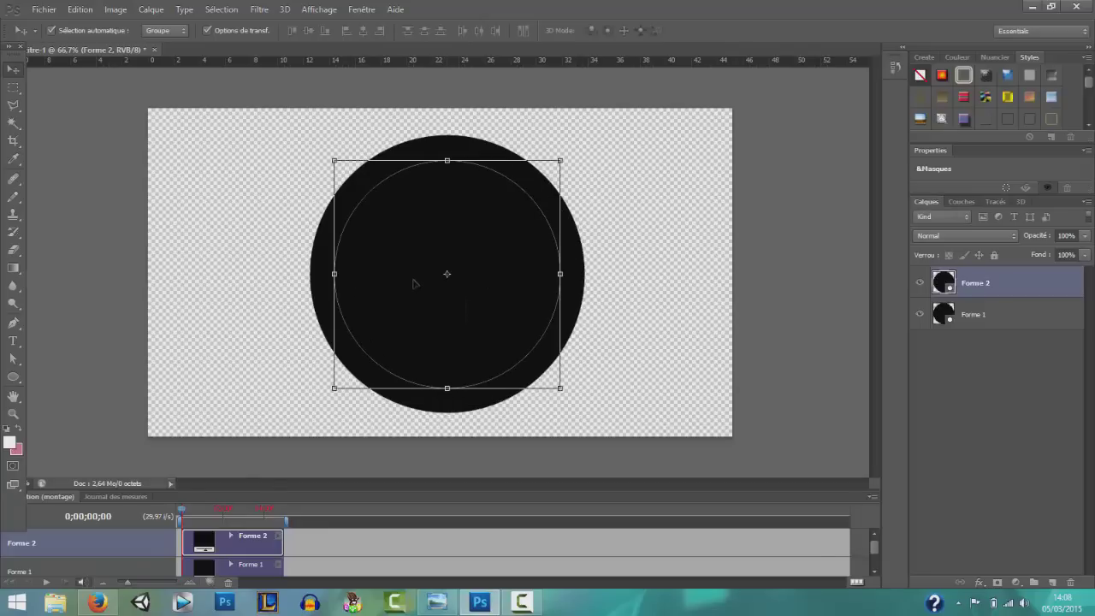
# Give Forme 2 a red Color Overlay layer style
pyautogui.doubleClick(1000, 286)
pyautogui.click(493, 479)
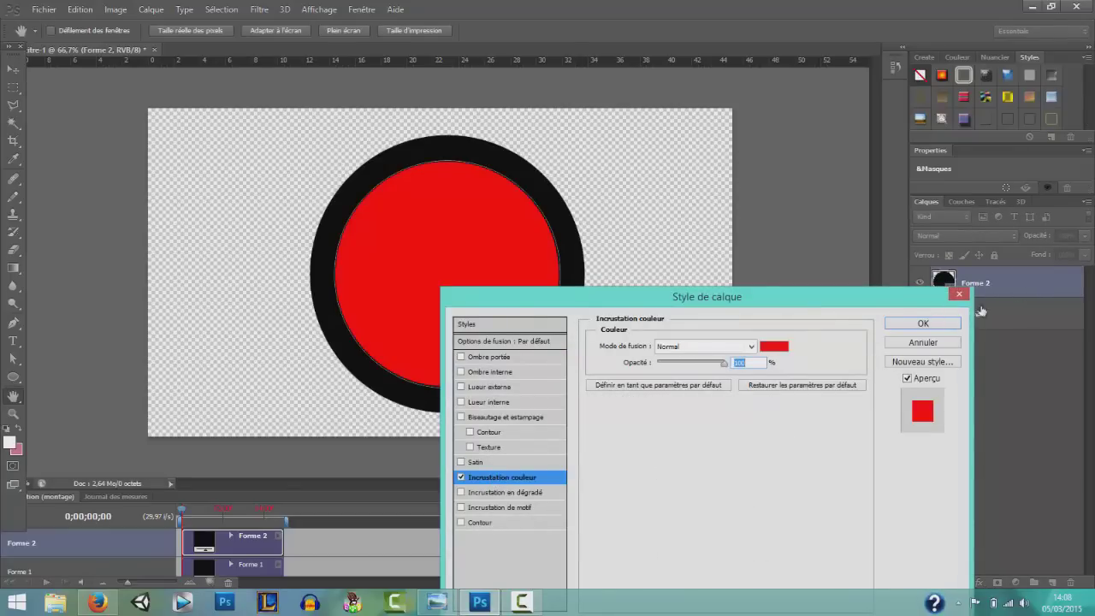
pyautogui.click(923, 323)
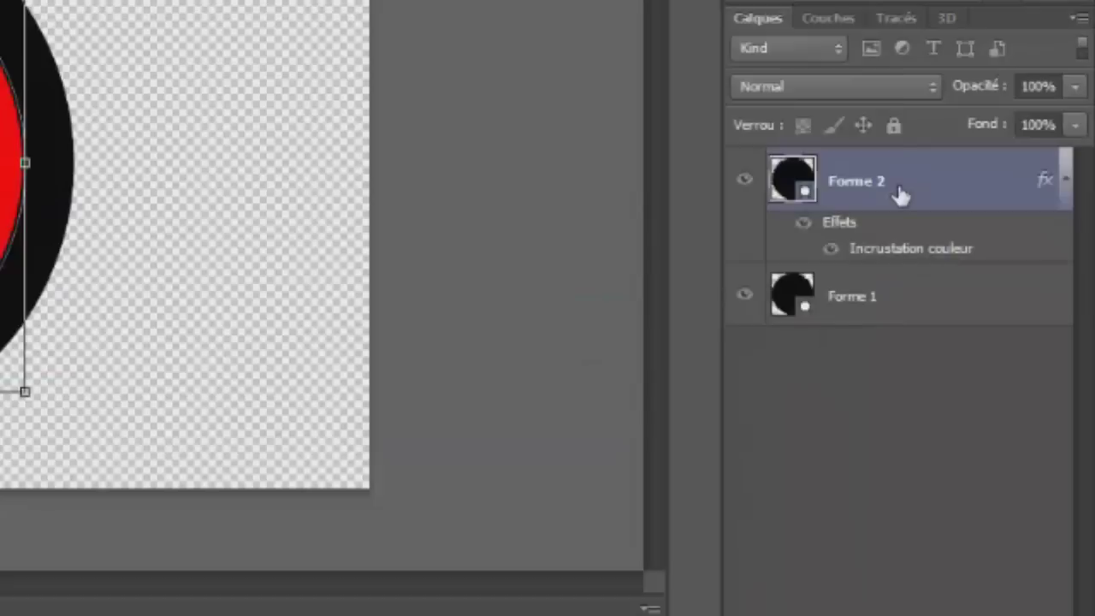
# Rasterize both the Forme 2 and Forme 1 circle layers
pyautogui.rightClick(900, 193)
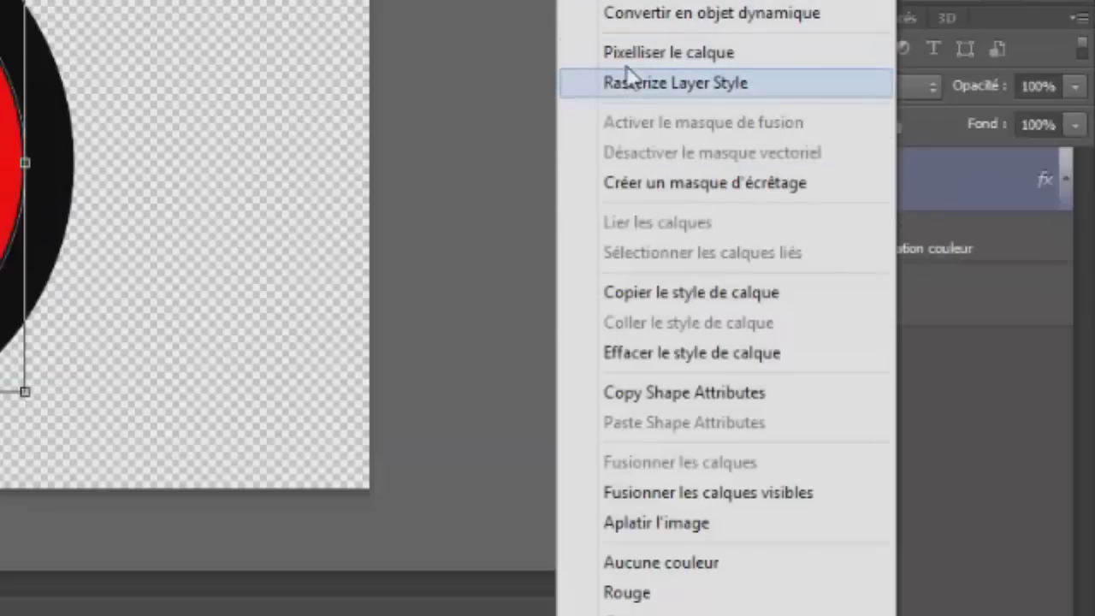
pyautogui.click(680, 53)
pyautogui.rightClick(909, 269)
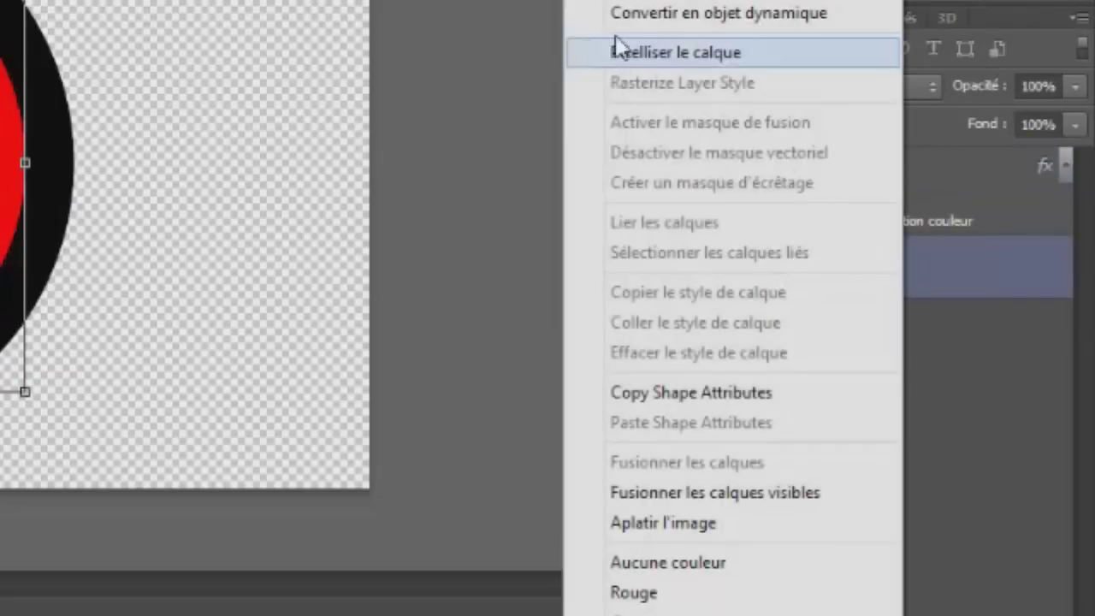
pyautogui.click(628, 51)
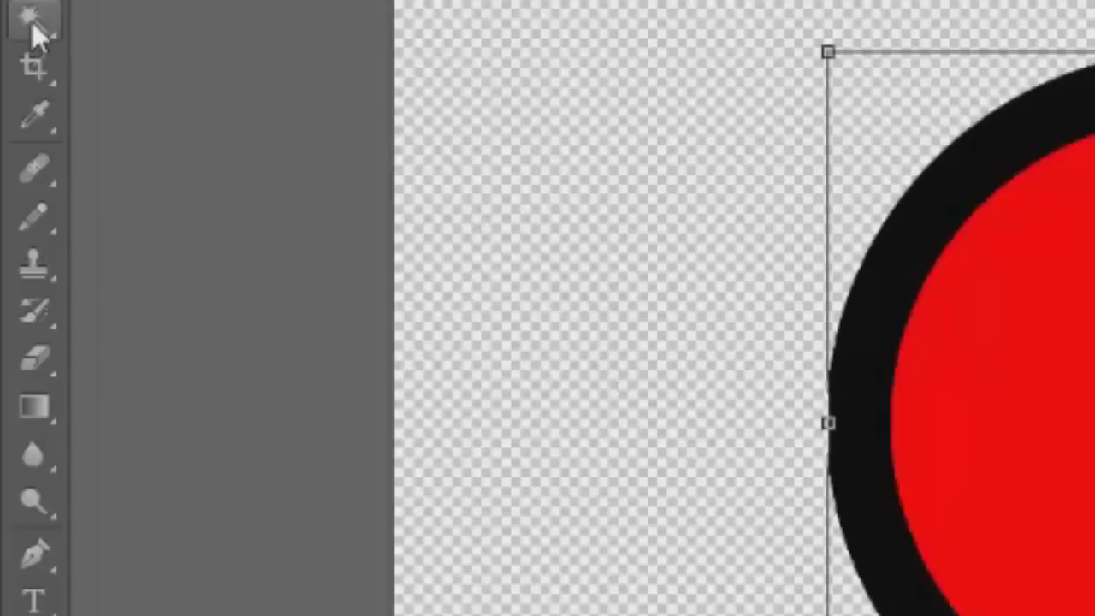
# Magic Wand-select the inner red circle and delete it from Forme 2 and Forme 1, leaving a black ring
pyautogui.click(34, 23)
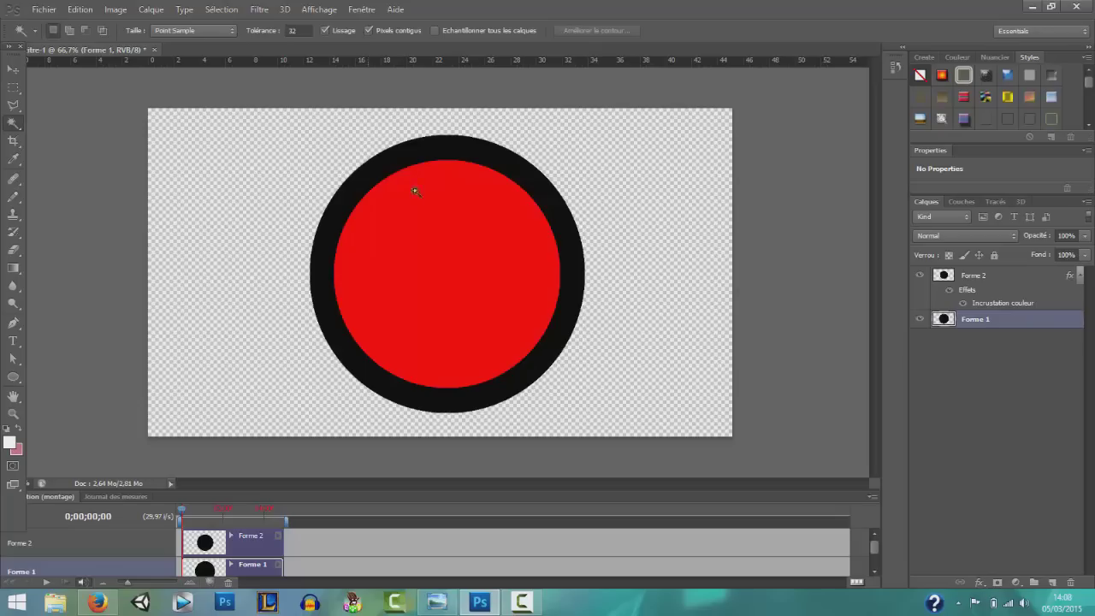
pyautogui.click(427, 237)
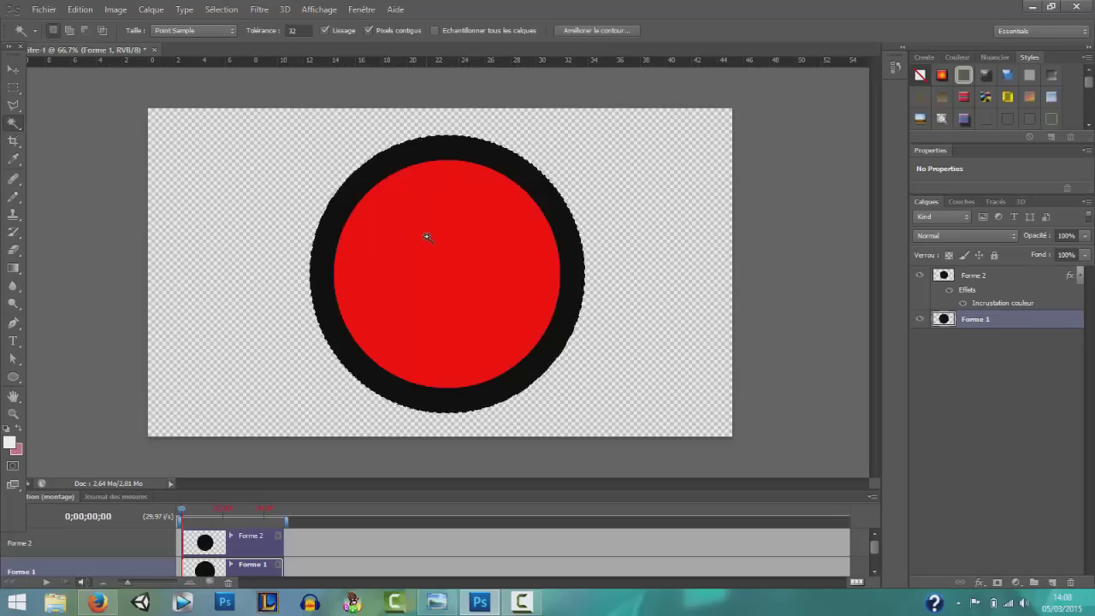
pyautogui.click(975, 278)
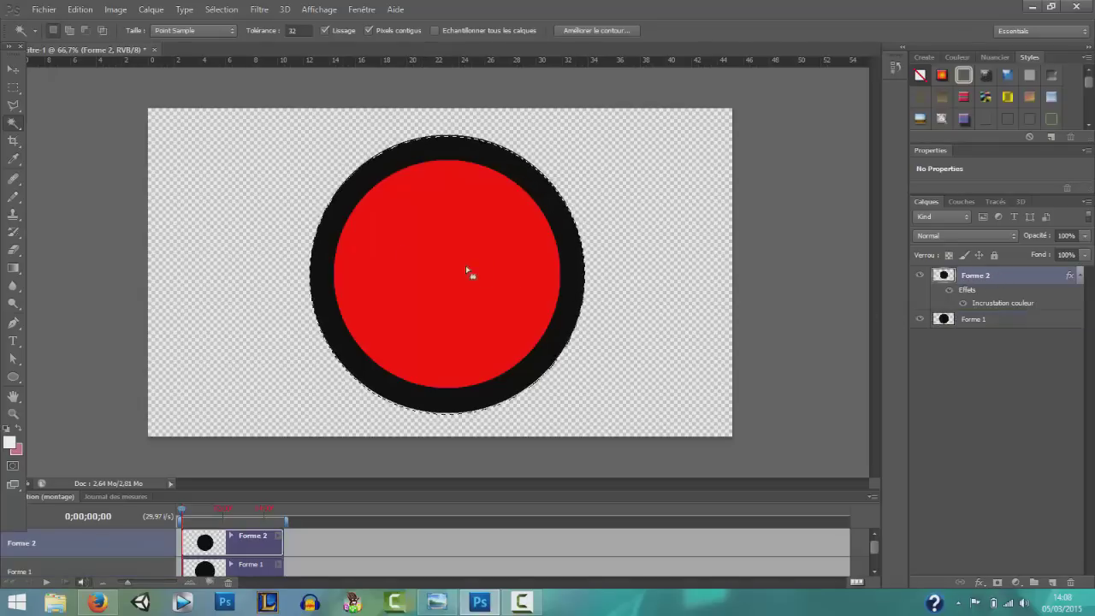
pyautogui.hotkey('ctrl', 'd')
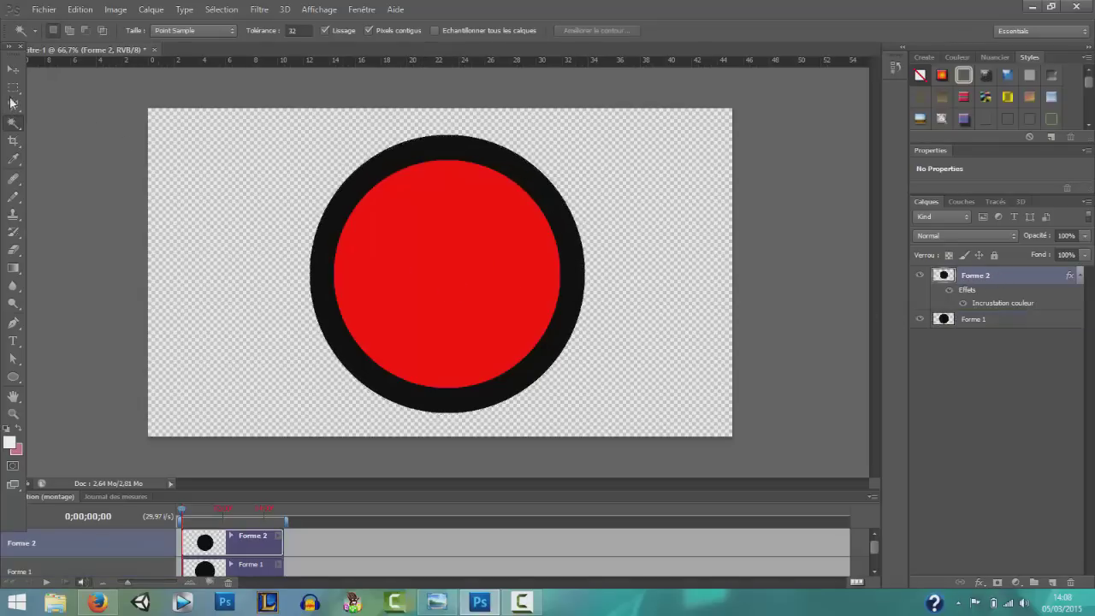
pyautogui.click(458, 273)
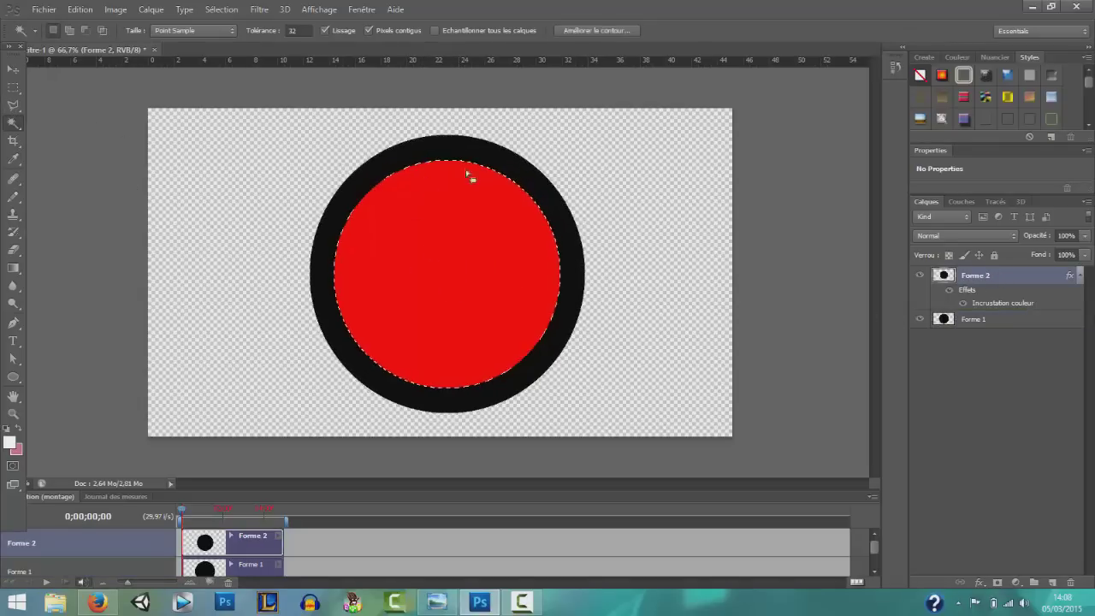
pyautogui.press('Delete')
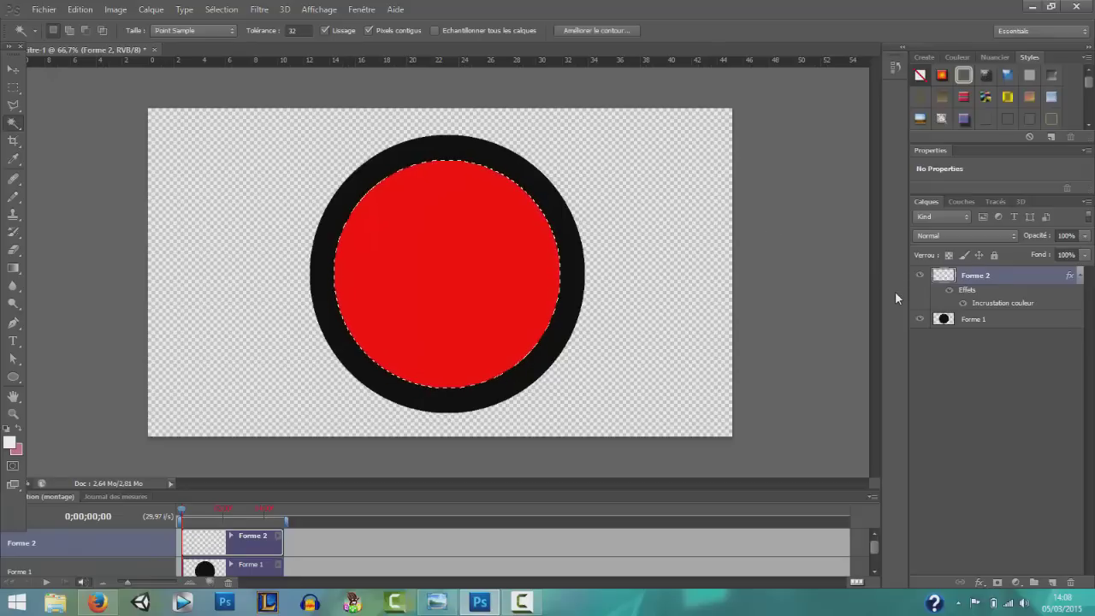
pyautogui.click(1017, 318)
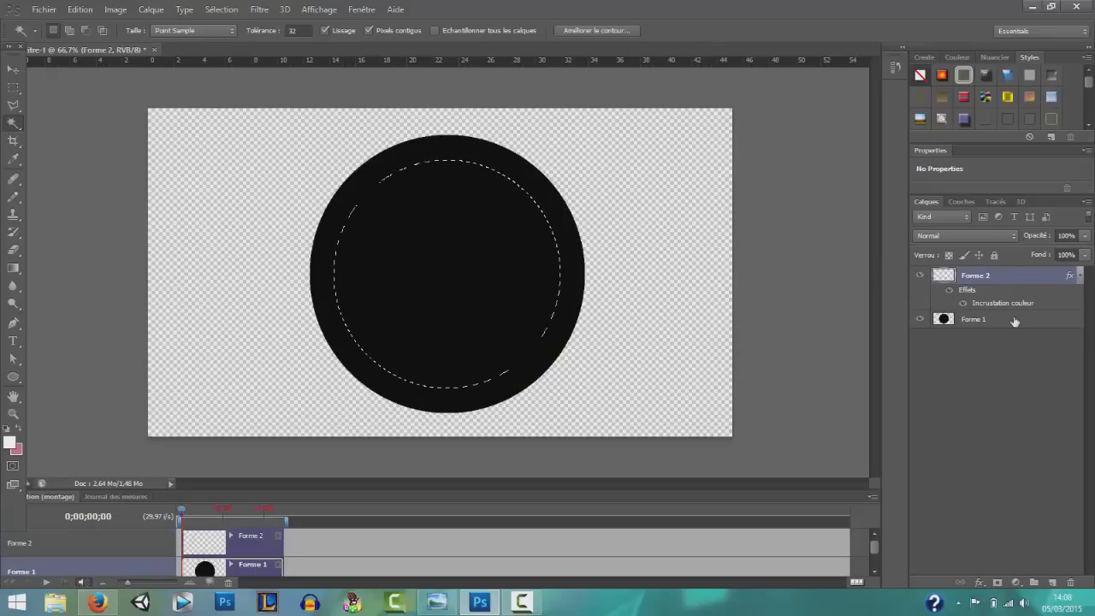
pyautogui.press('Delete')
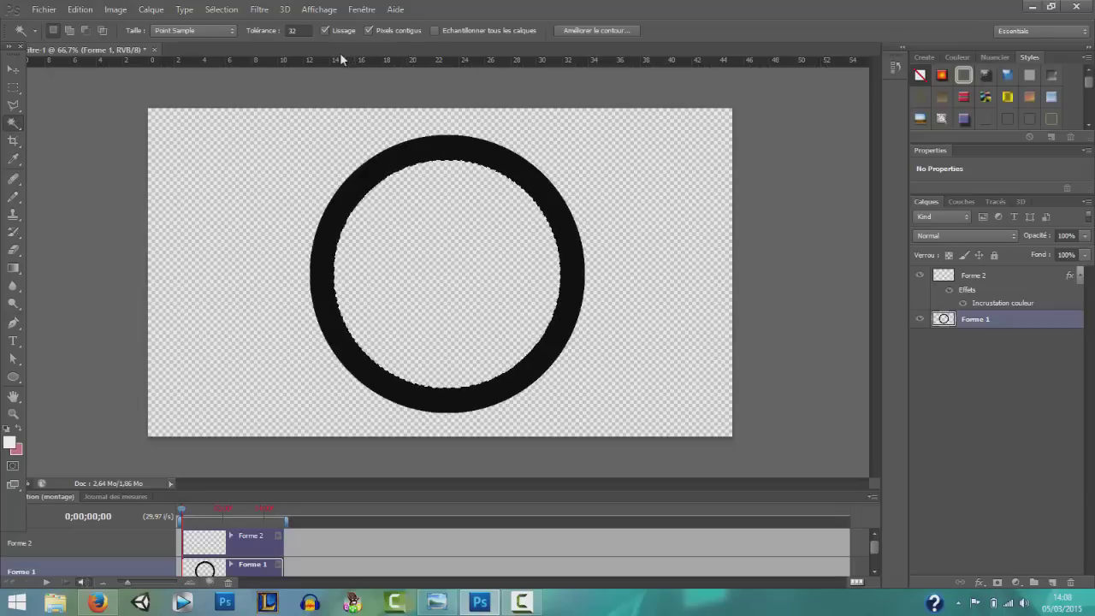
pyautogui.hotkey('alt', 'Tab')
pyautogui.hotkey('alt', 'Tab')
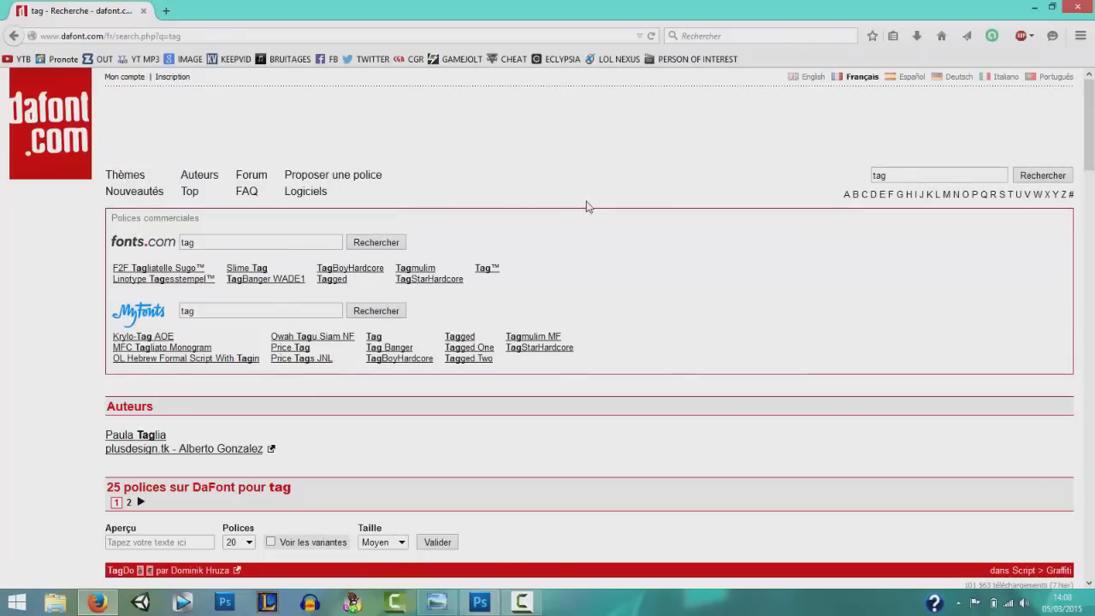
# Scroll dafont.com's 'tag' results down to the N!ce Tag font, then return to Photoshop
pyautogui.scroll(-2, 623, 242)
pyautogui.scroll(-2, 641, 274)
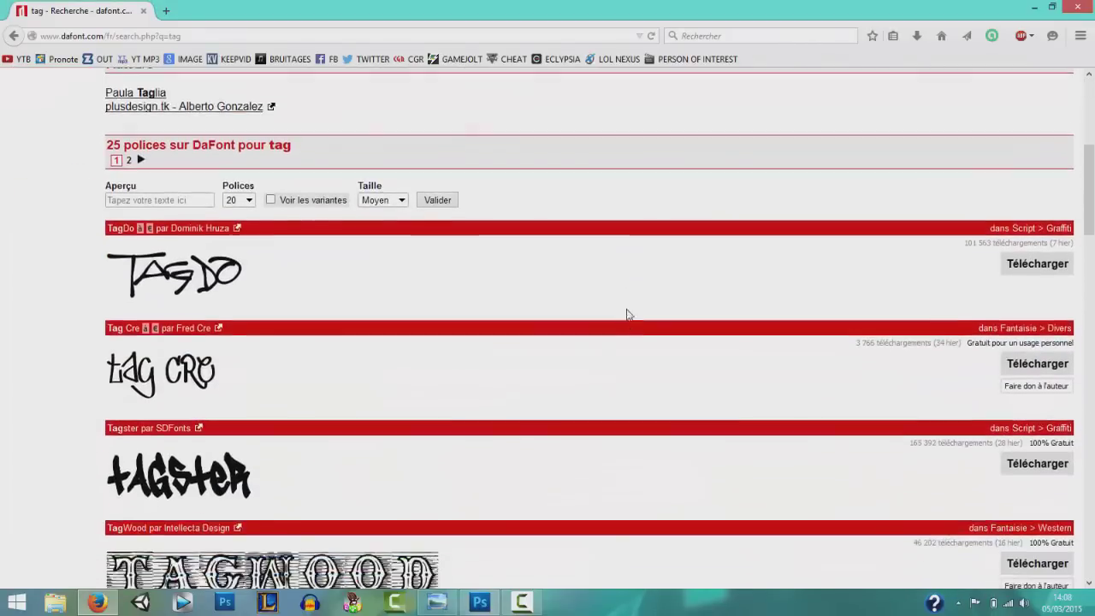
pyautogui.scroll(-2, 628, 313)
pyautogui.scroll(-2, 625, 320)
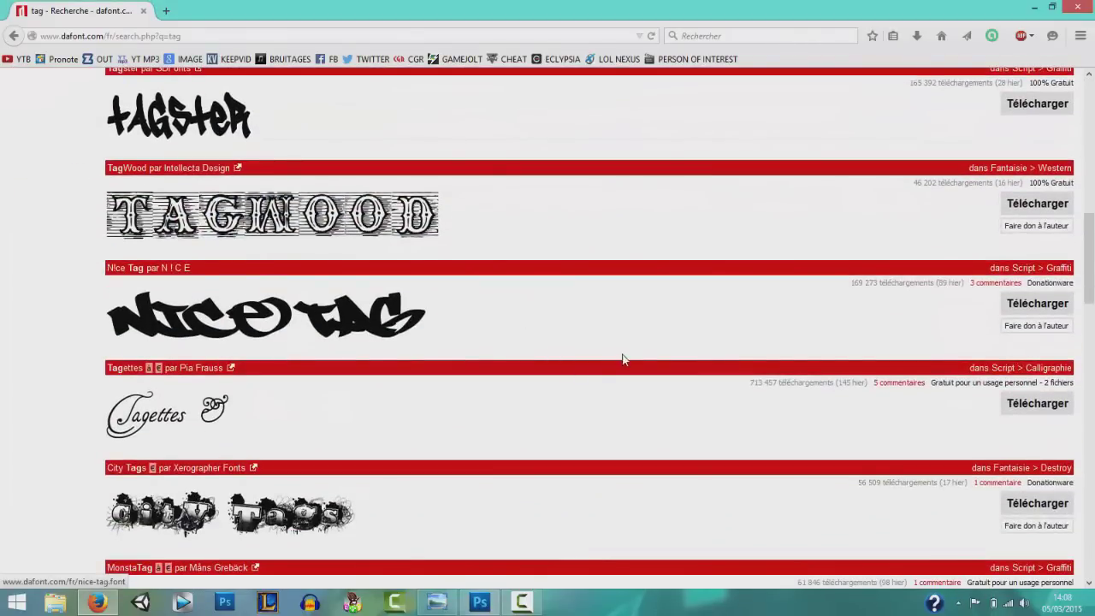
pyautogui.scroll(10, 353, 258)
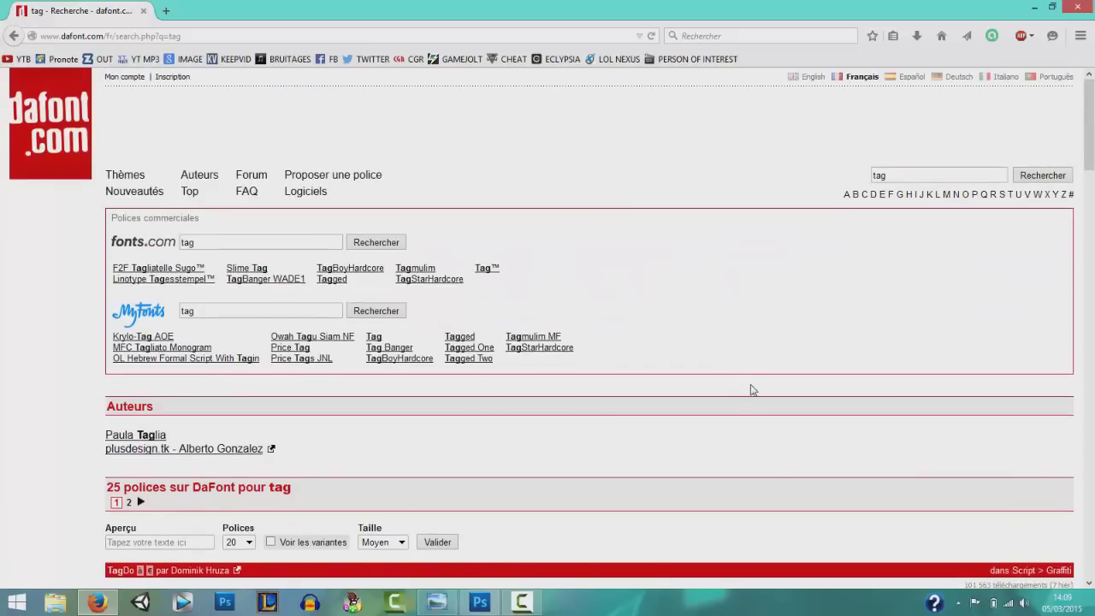
pyautogui.scroll(-3, 750, 385)
pyautogui.scroll(-3, 685, 410)
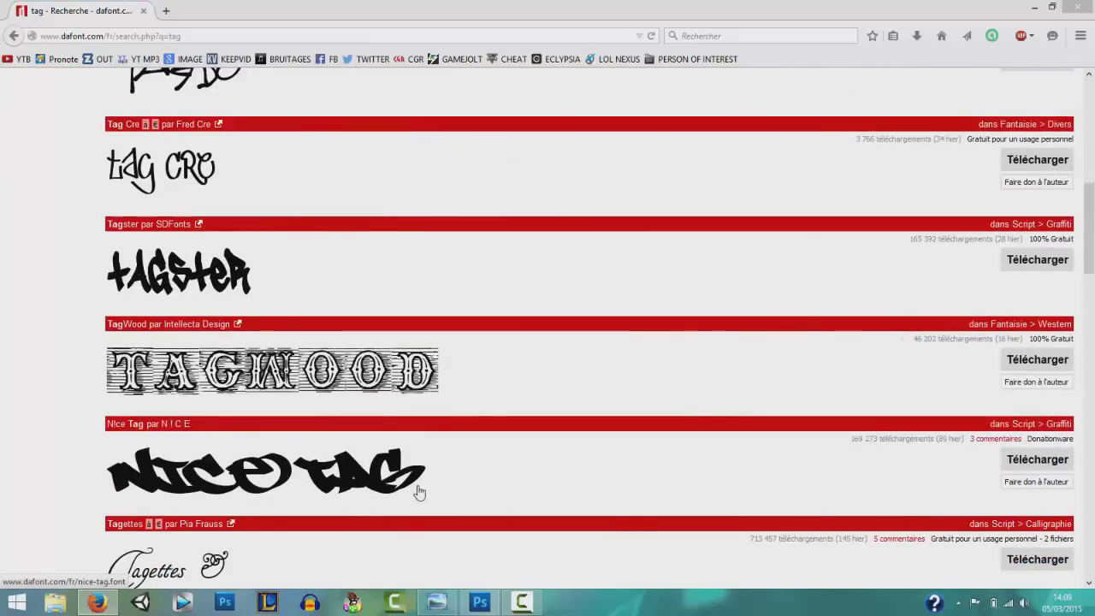
pyautogui.hotkey('alt', 'Tab')
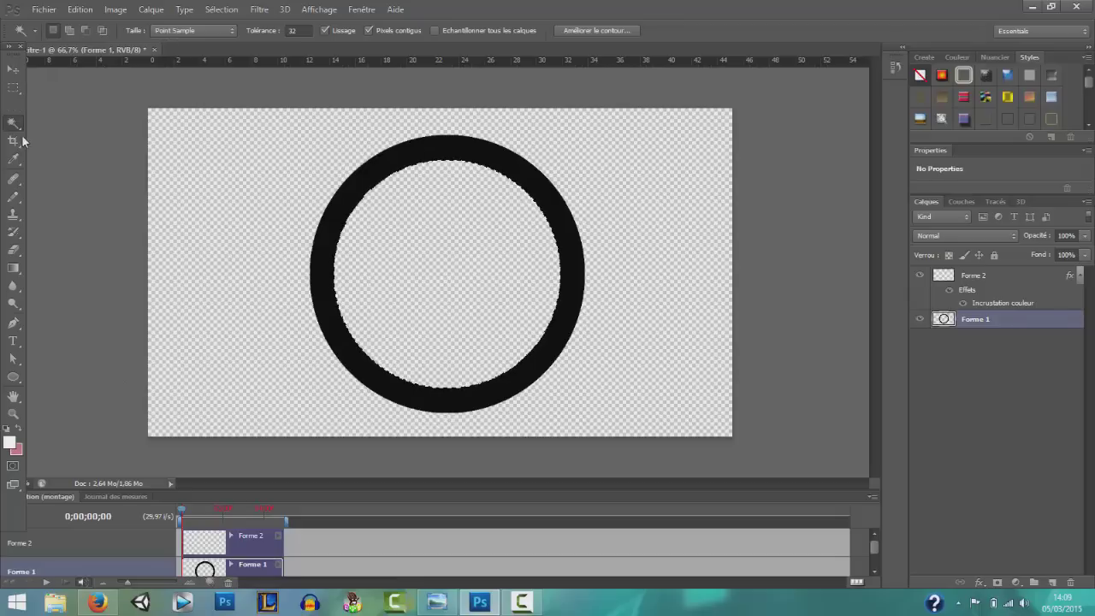
# Type a 'W' in the N I C E Tag font and move it into the ring's centre
pyautogui.press('t')
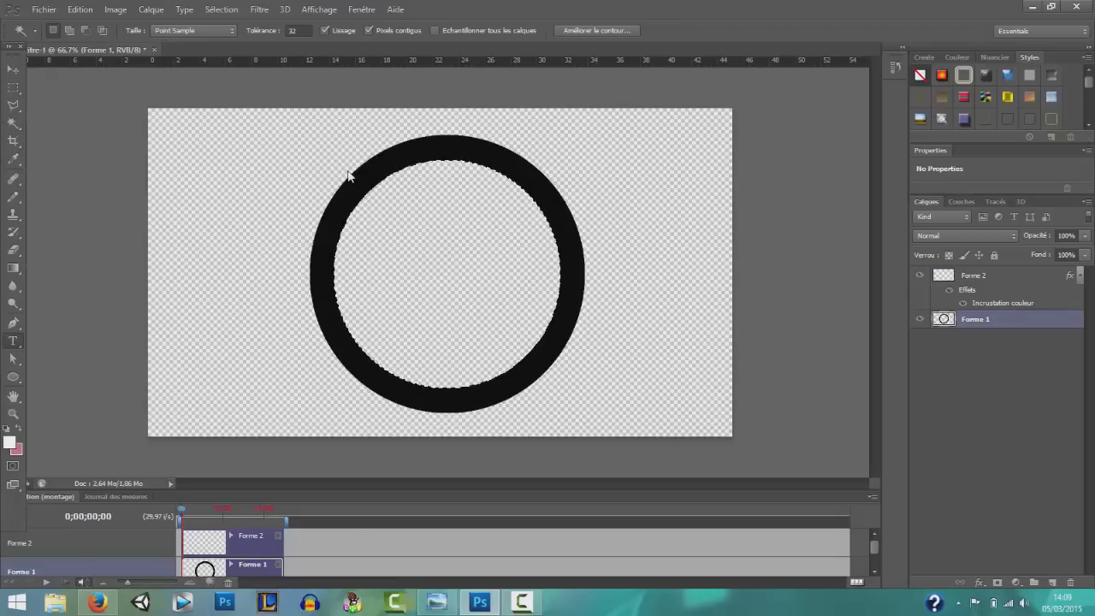
pyautogui.moveTo(330, 134); pyautogui.dragTo(570, 412)
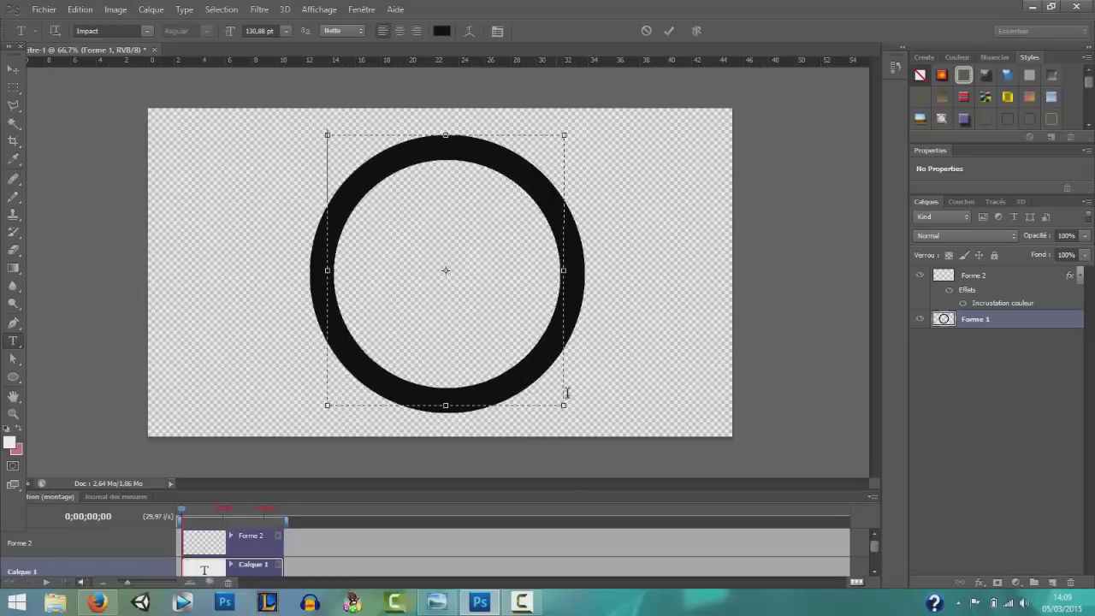
pyautogui.click(148, 32)
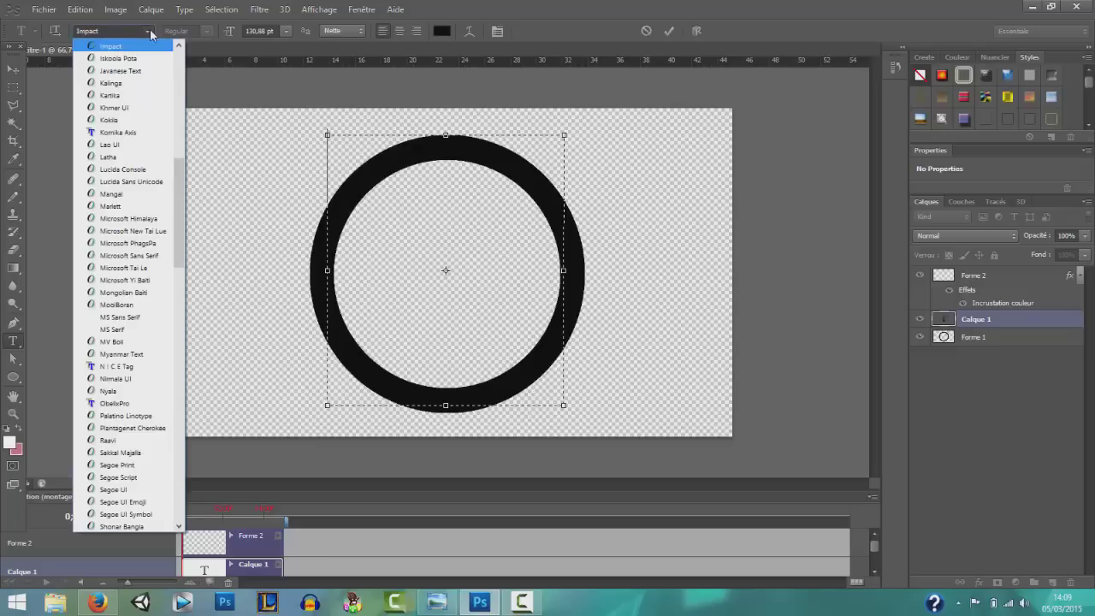
pyautogui.click(115, 366)
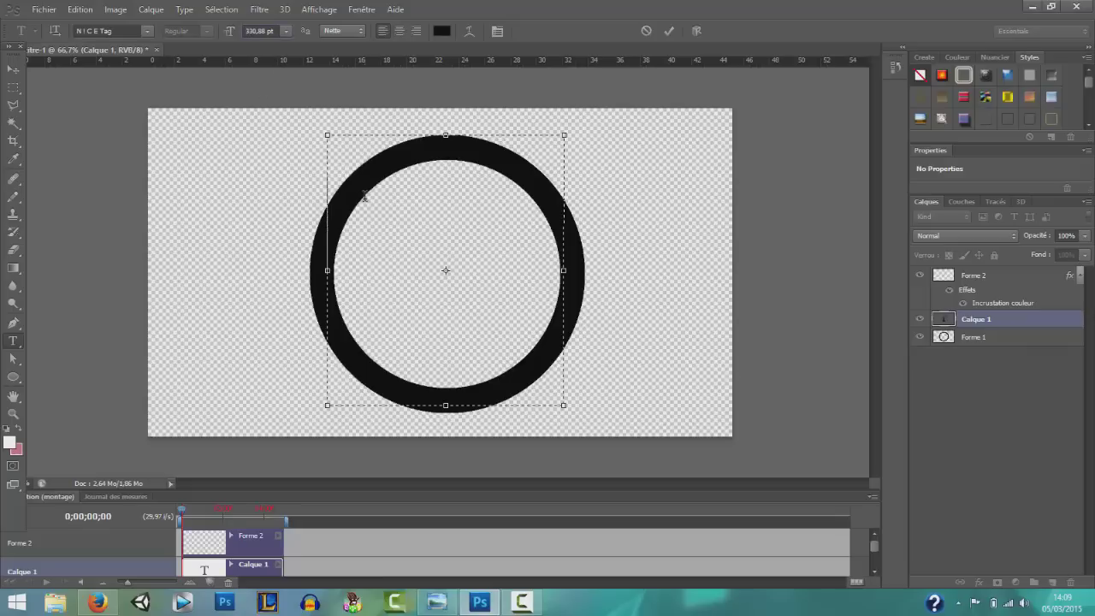
pyautogui.write('W')
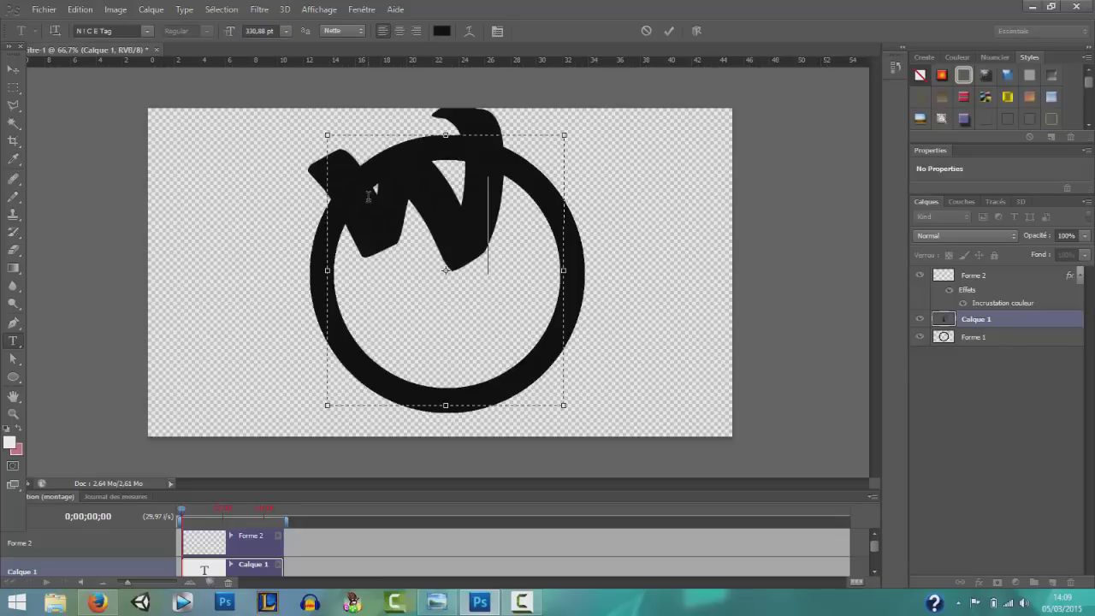
pyautogui.click(7, 72)
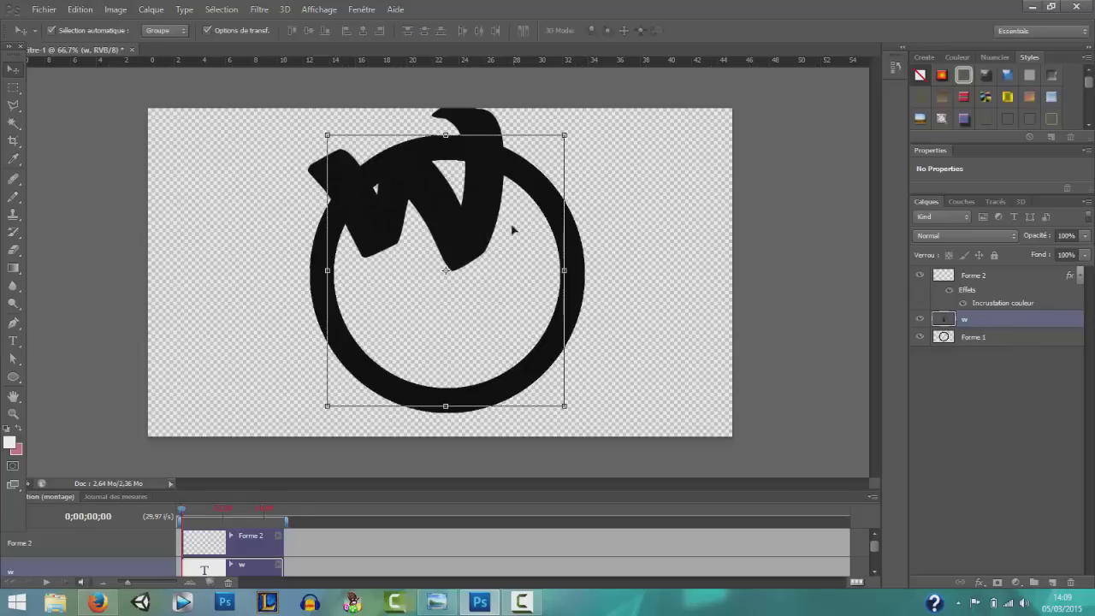
pyautogui.moveTo(466, 220)
pyautogui.mouseDown()
pyautogui.moveTo(501, 298)
pyautogui.moveTo(489, 313)
pyautogui.moveTo(492, 304)
pyautogui.mouseUp()
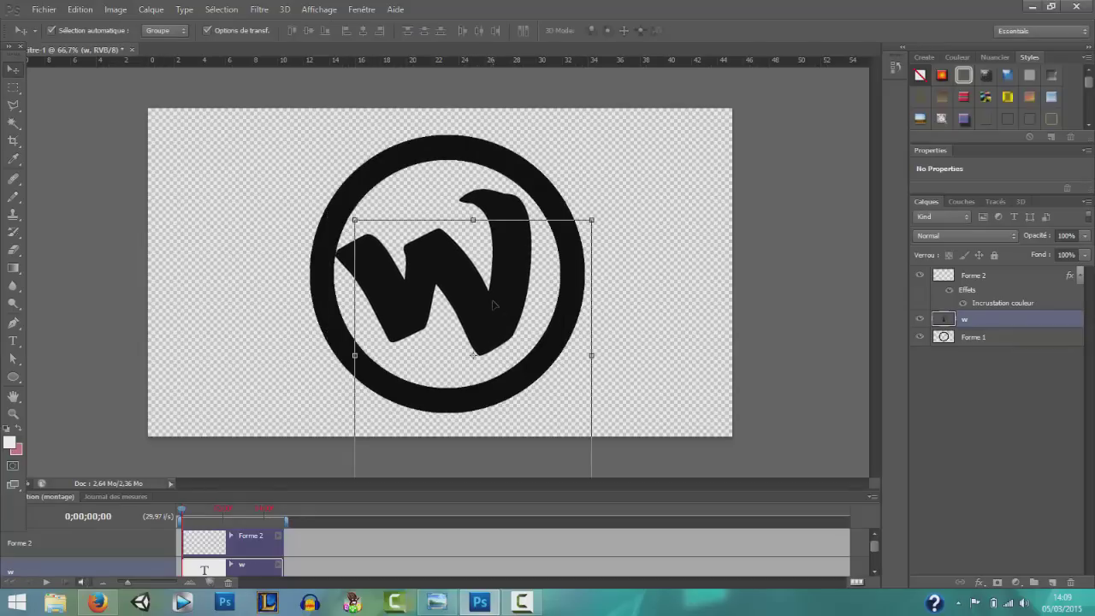
# Check the reference logo, then free-transform the W, moving it up and stretching it taller
pyautogui.hotkey('alt', 'Tab')
pyautogui.hotkey('alt', 'Tab')
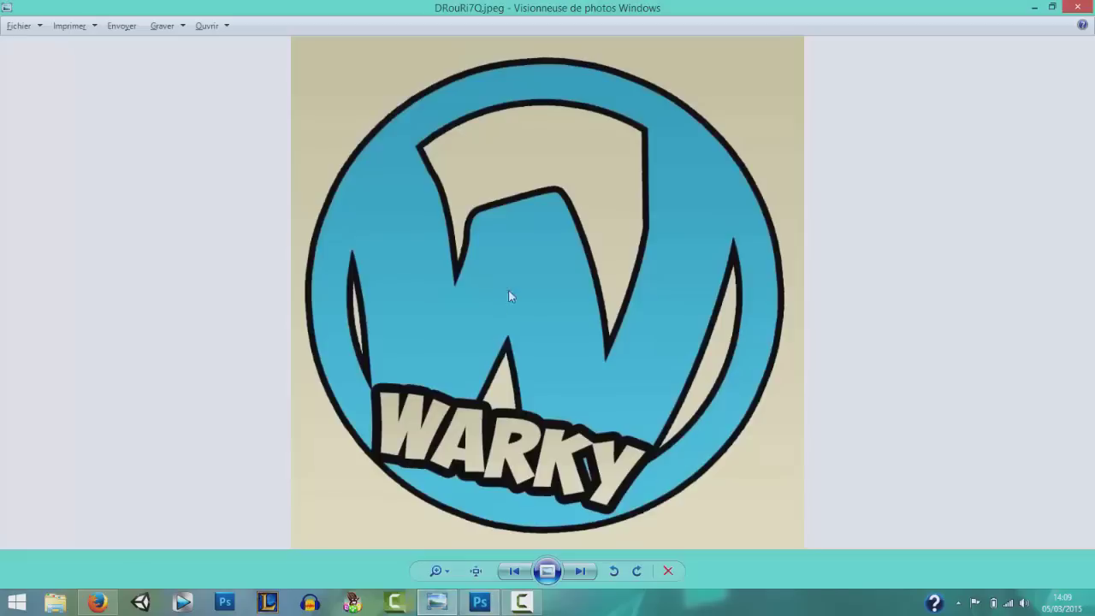
pyautogui.hotkey('alt', 'Tab')
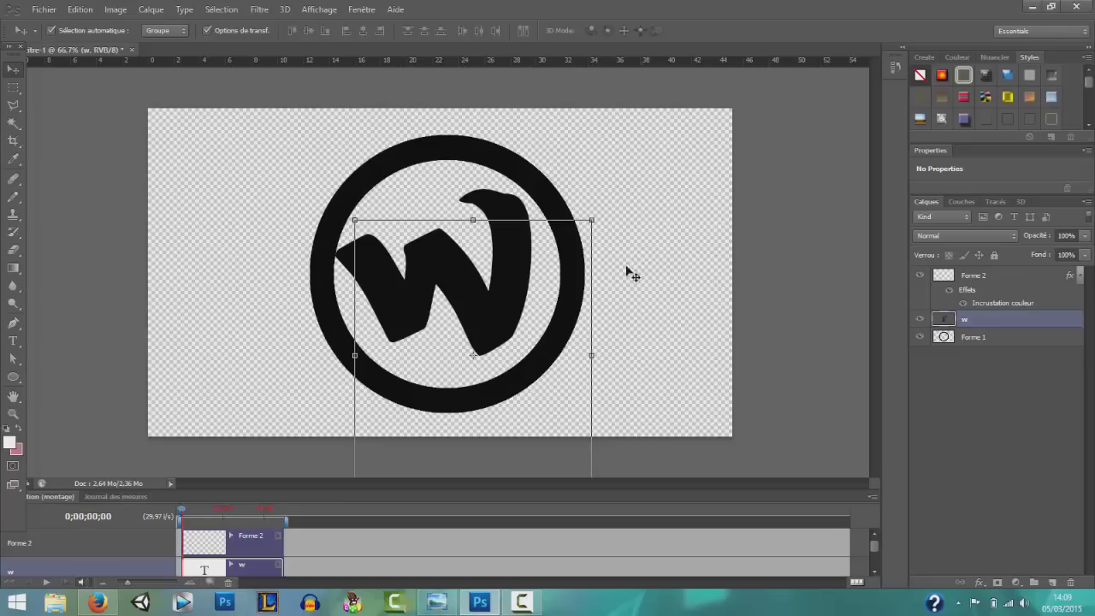
pyautogui.moveTo(492, 310); pyautogui.dragTo(495, 341)
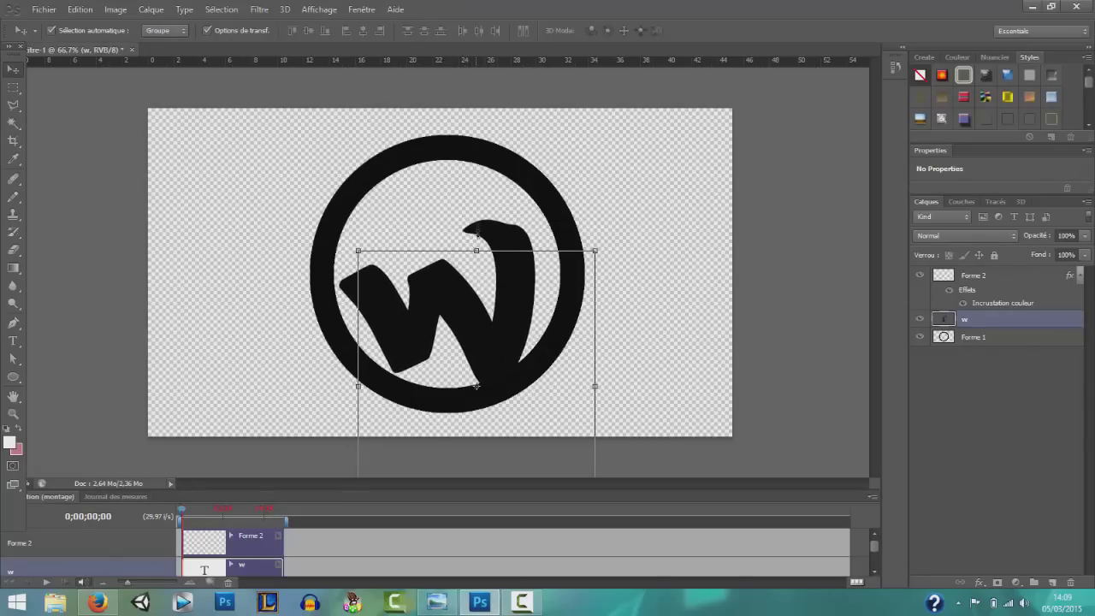
pyautogui.hotkey('ctrl', 't')
pyautogui.moveTo(475, 274); pyautogui.dragTo(479, 222)
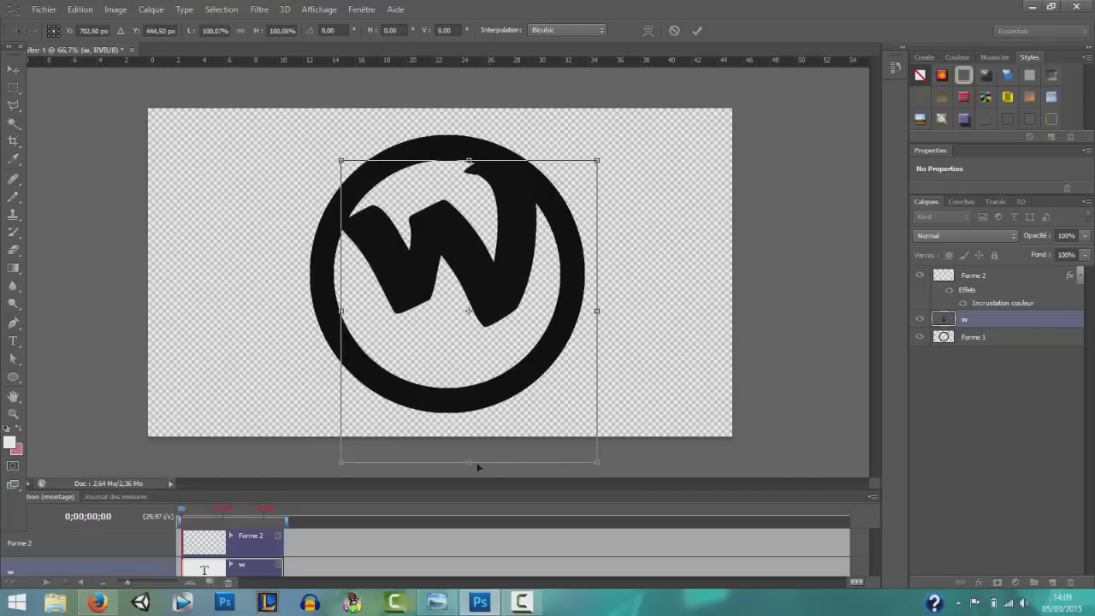
pyautogui.moveTo(467, 460); pyautogui.dragTo(467, 533)
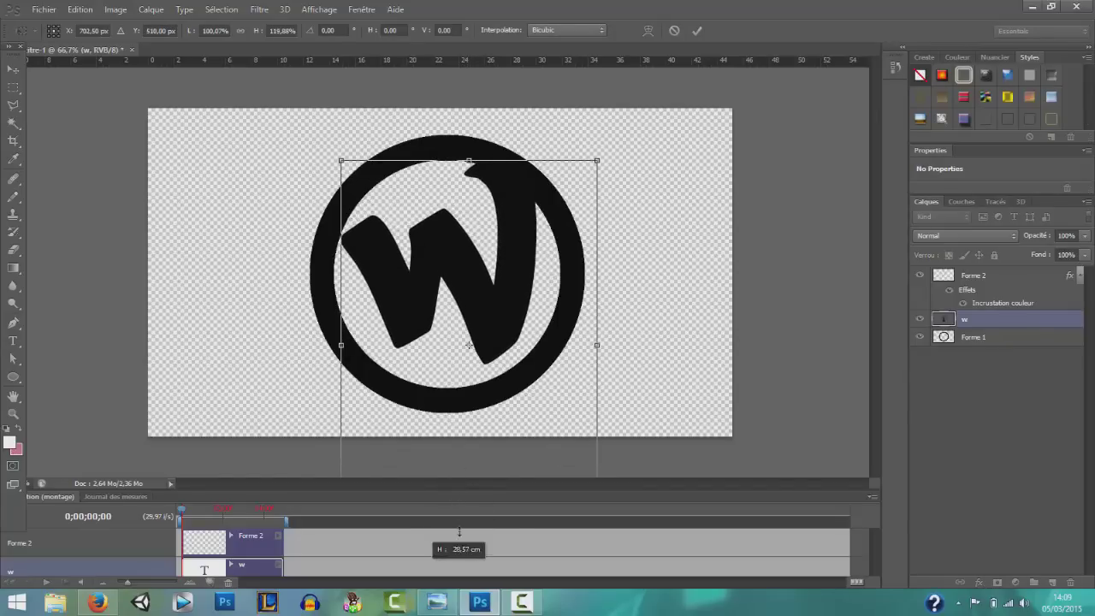
# Widen the W slightly and tilt it a few degrees clockwise, adjusting its position
pyautogui.moveTo(597, 349); pyautogui.dragTo(615, 349)
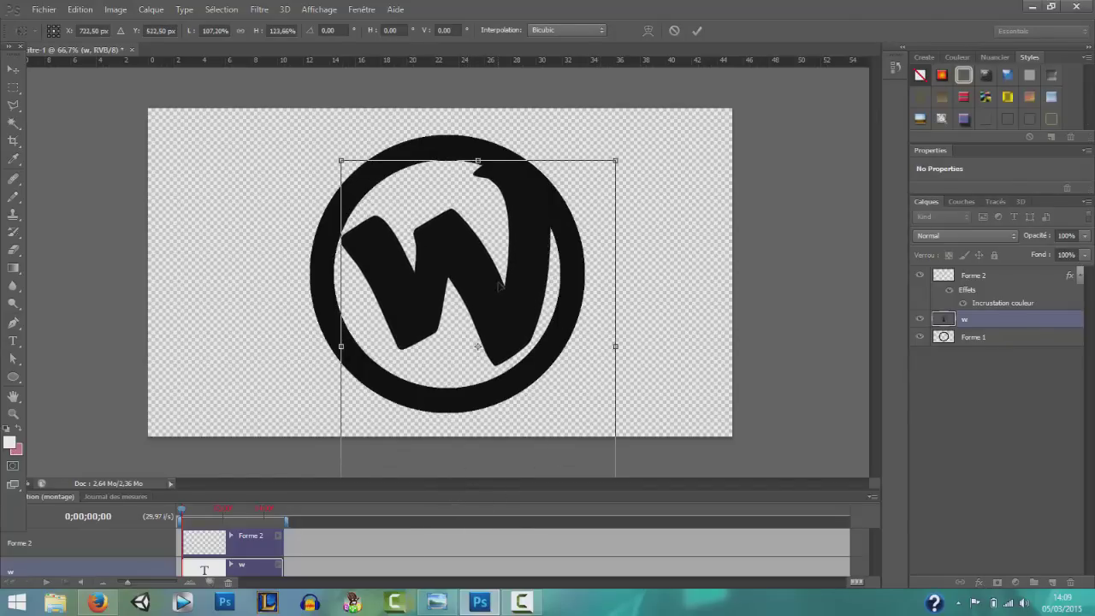
pyautogui.moveTo(490, 310); pyautogui.dragTo(477, 333)
pyautogui.moveTo(649, 146); pyautogui.dragTo(658, 153)
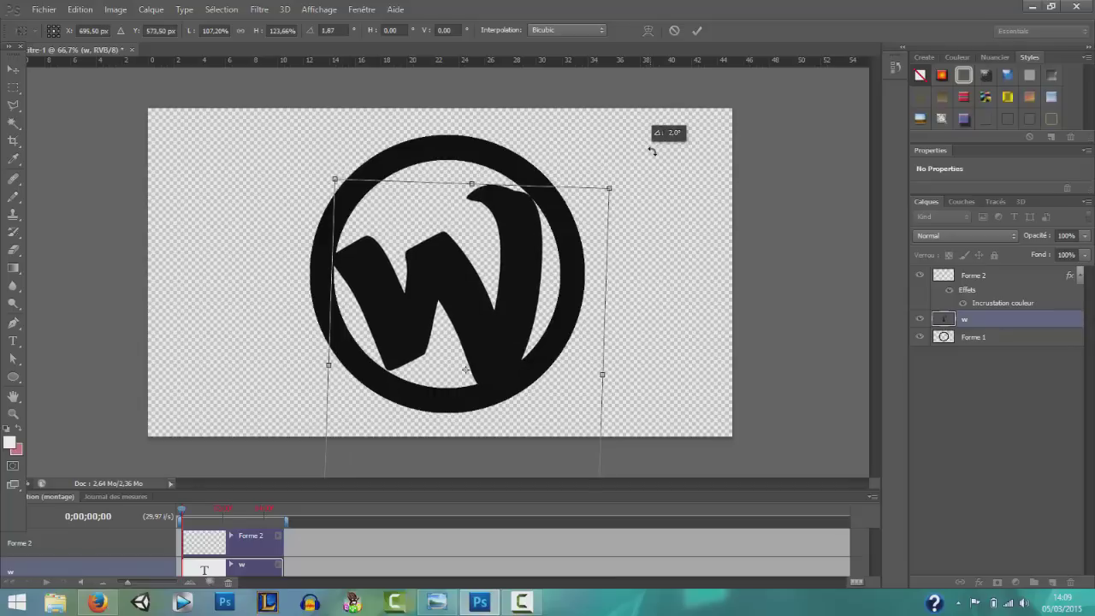
pyautogui.moveTo(467, 361)
pyautogui.mouseDown()
pyautogui.moveTo(436, 329)
pyautogui.moveTo(468, 358)
pyautogui.mouseUp()
pyautogui.moveTo(411, 323); pyautogui.dragTo(420, 338)
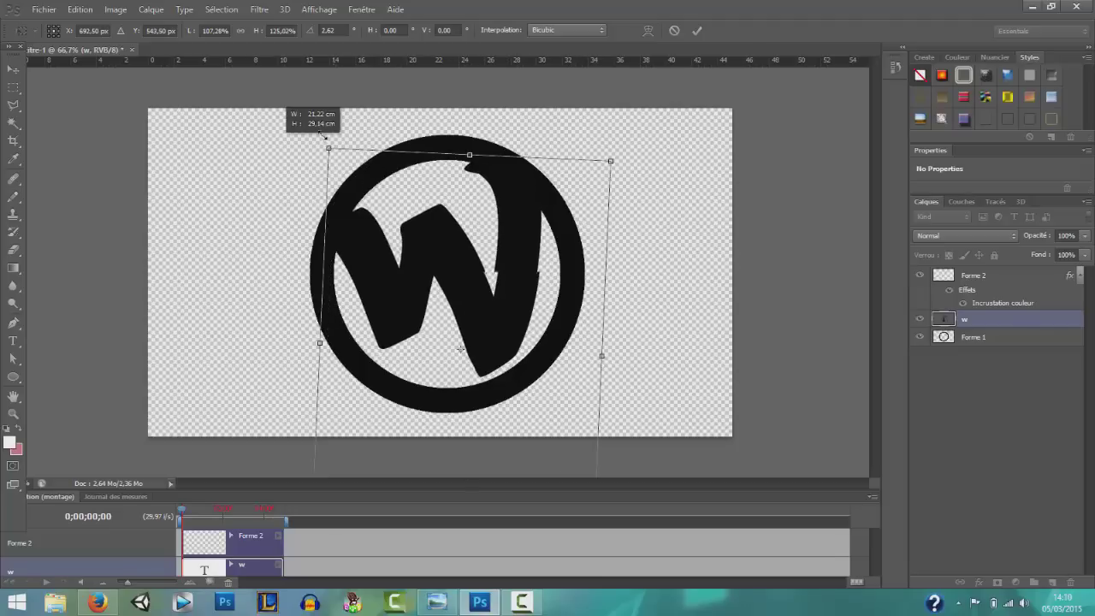
# Enlarge the W from its top-left corner, compare with the reference, and apply the transform
pyautogui.moveTo(332, 154); pyautogui.dragTo(320, 135)
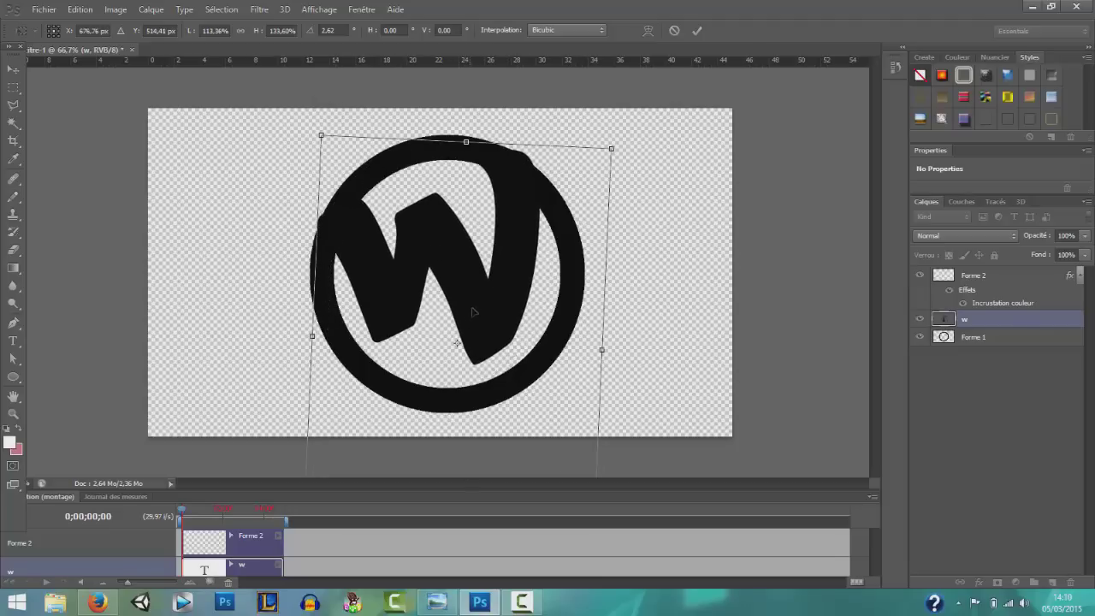
pyautogui.moveTo(472, 312); pyautogui.dragTo(472, 320)
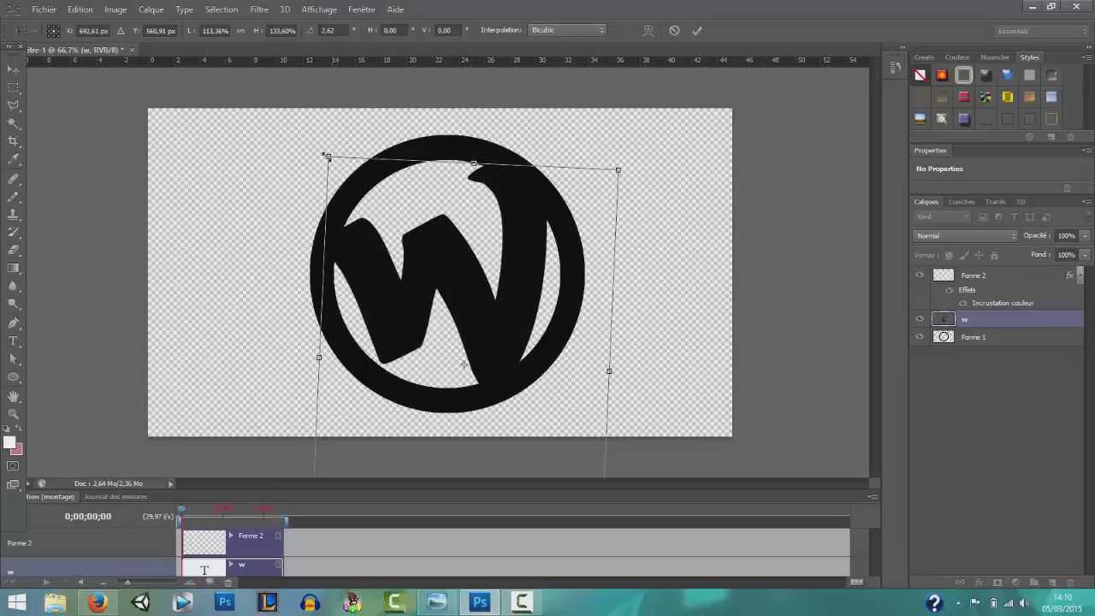
pyautogui.moveTo(325, 150); pyautogui.dragTo(318, 140)
pyautogui.moveTo(419, 233); pyautogui.dragTo(435, 266)
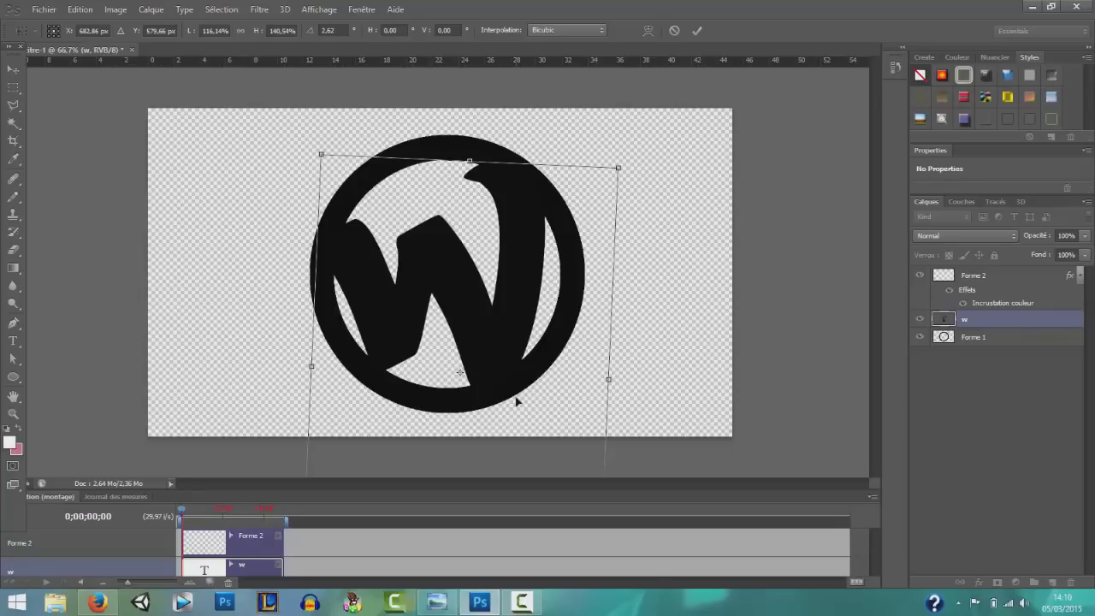
pyautogui.hotkey('alt', 'Tab')
pyautogui.hotkey('alt', 'Tab')
pyautogui.click(697, 32)
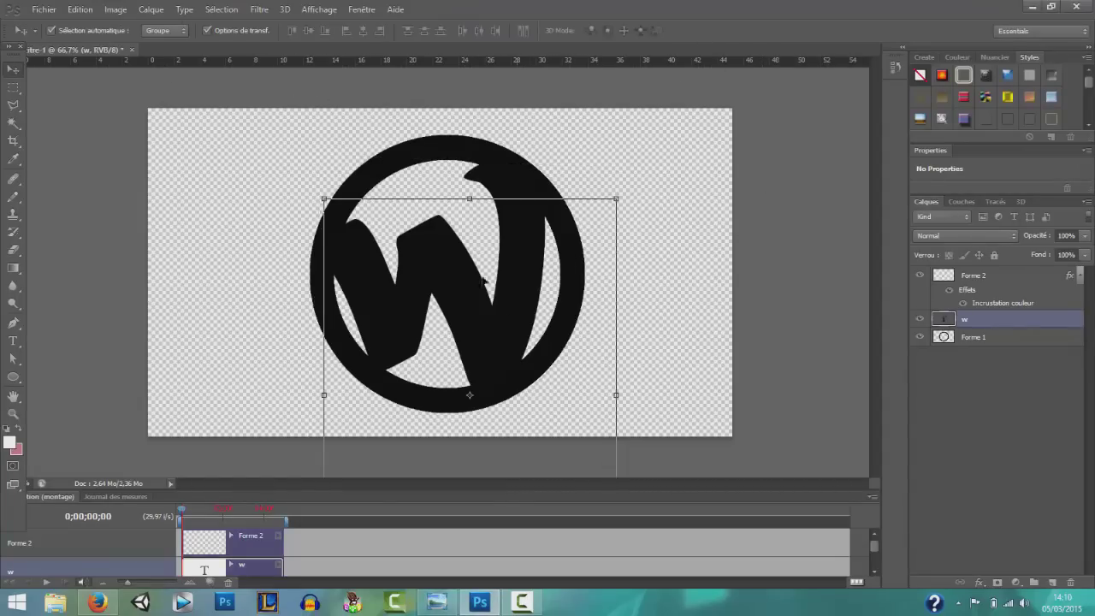
# Open Save for Web and choose the PNG-24 format
pyautogui.press('w')
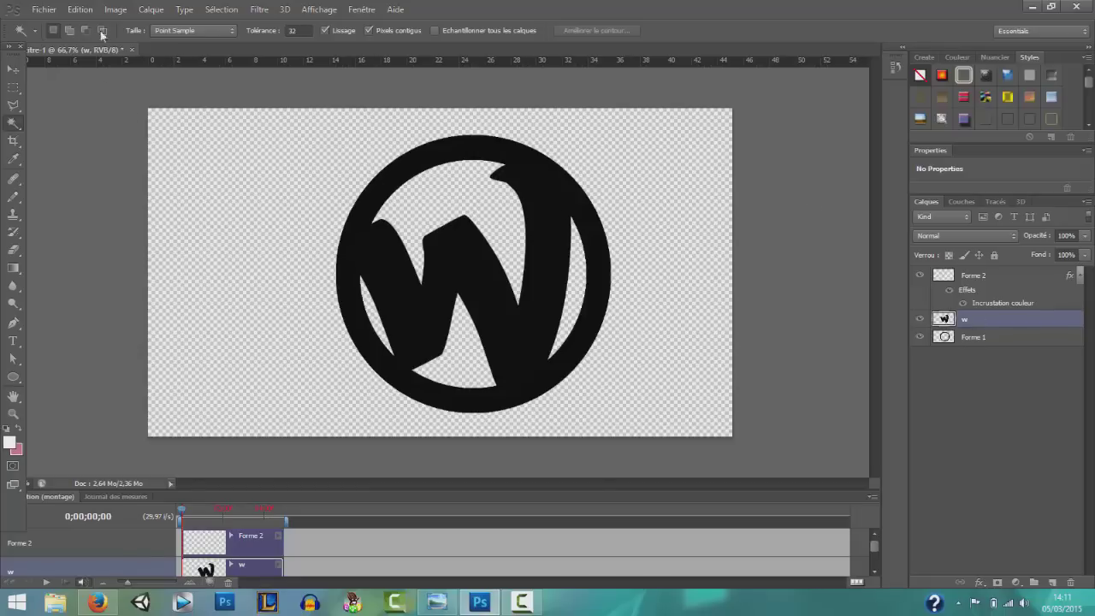
pyautogui.click(44, 9)
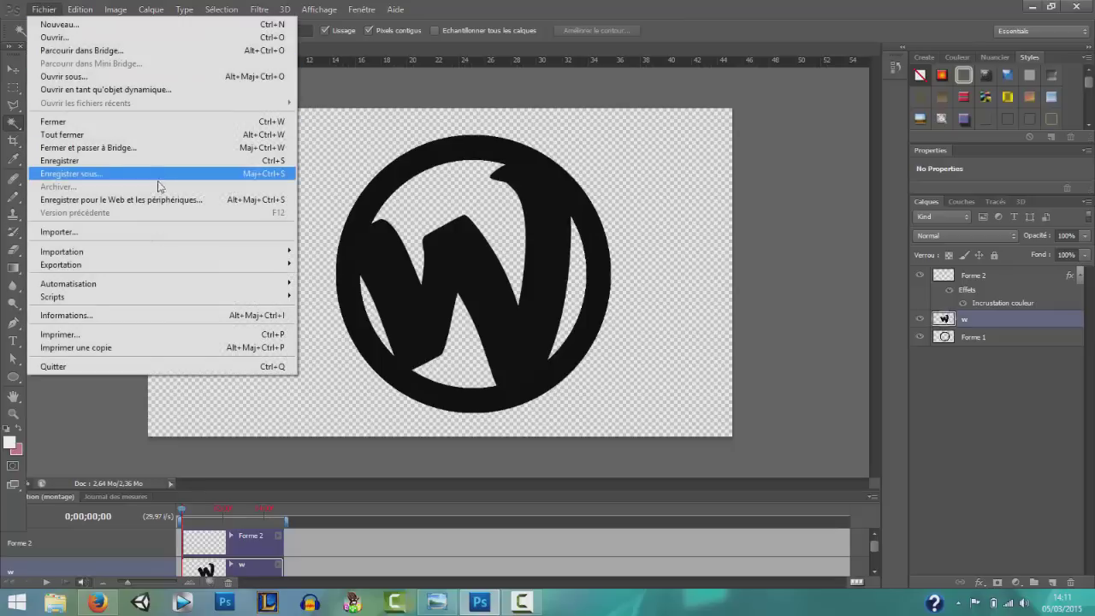
pyautogui.click(148, 200)
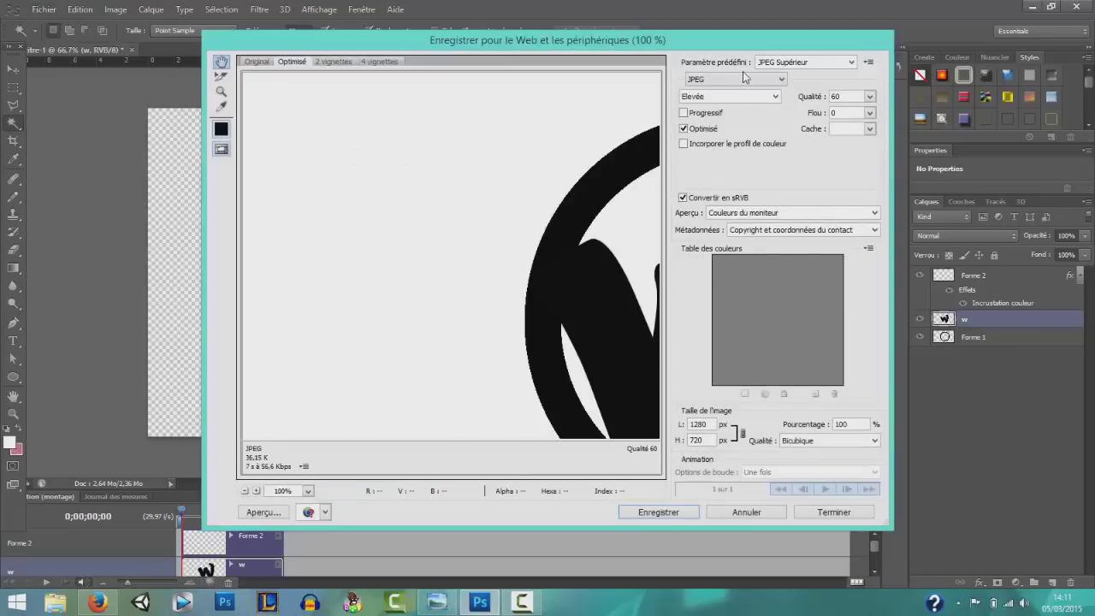
pyautogui.click(742, 77)
pyautogui.click(721, 124)
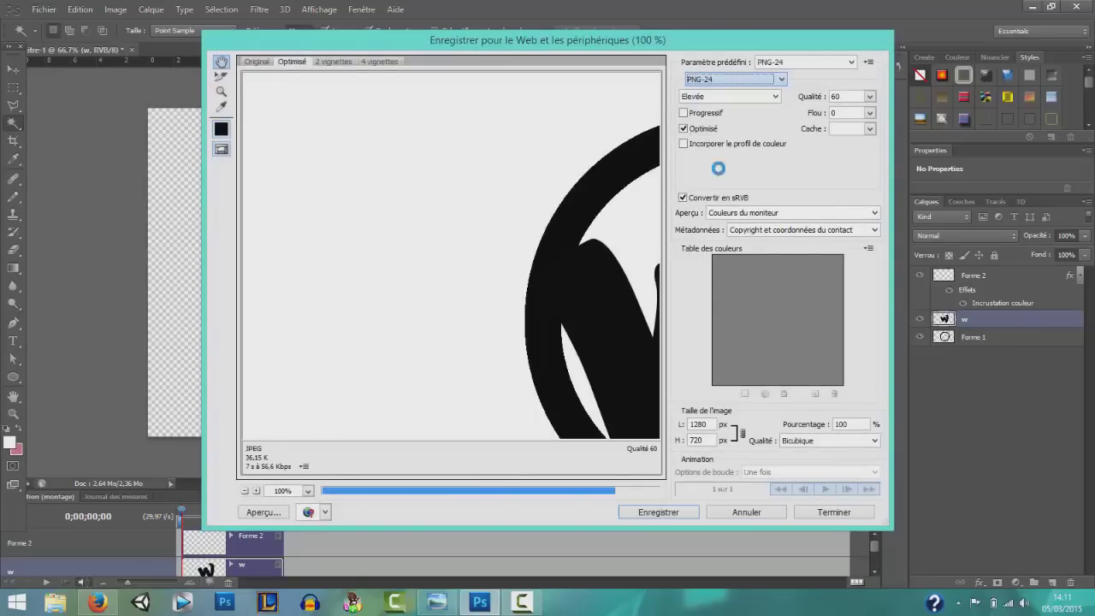
# Save the PNG-24 export to the Desktop as 'TUTO LOGO'
pyautogui.click(668, 513)
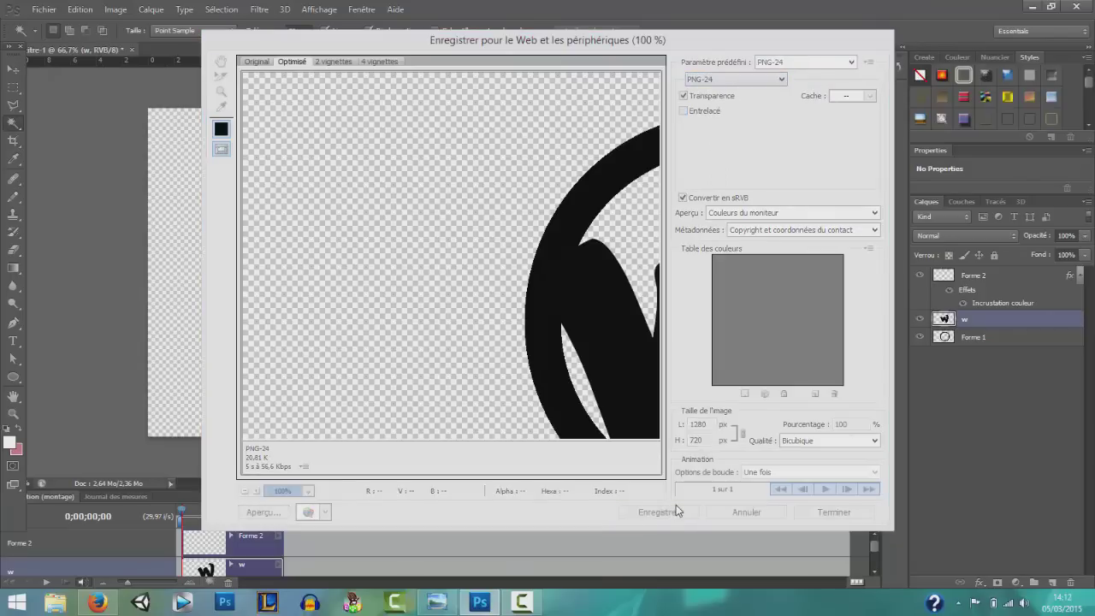
pyautogui.click(236, 176)
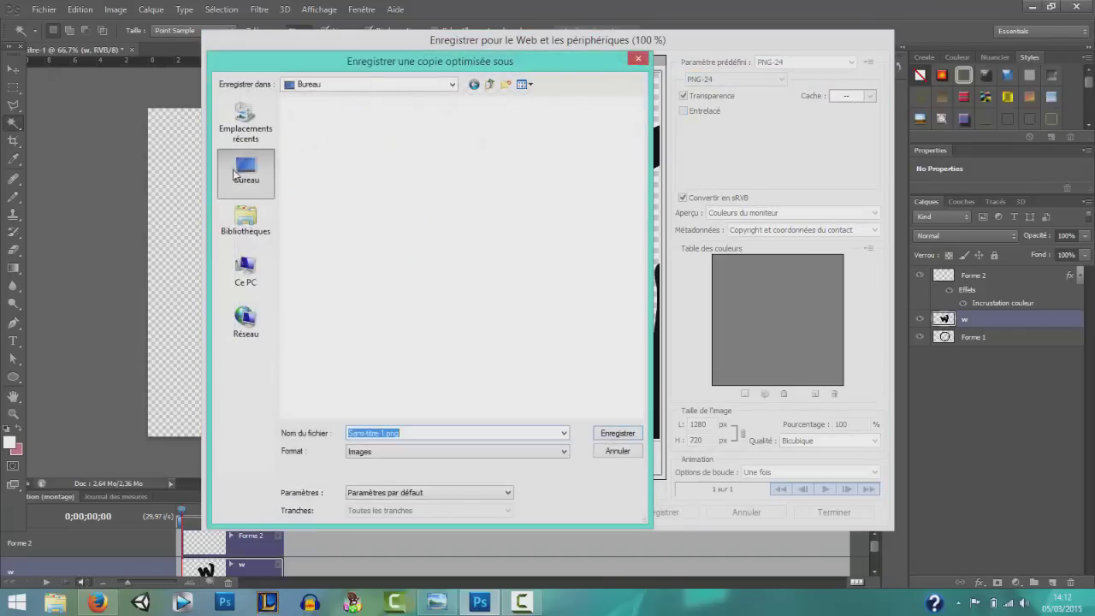
pyautogui.click(458, 433)
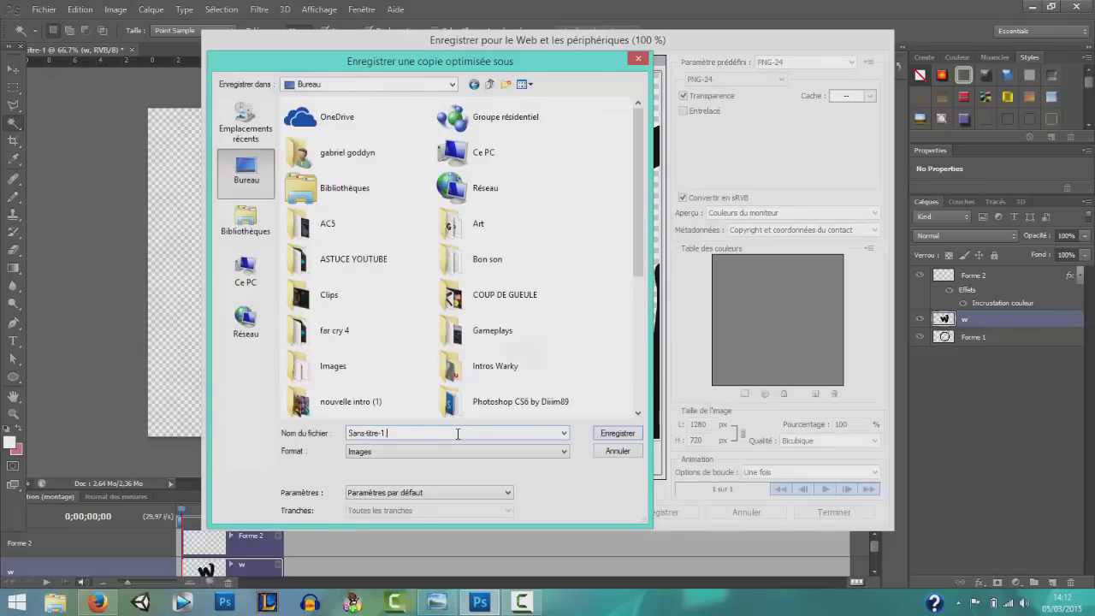
pyautogui.write('TUTO LOGO 1')
pyautogui.click(614, 434)
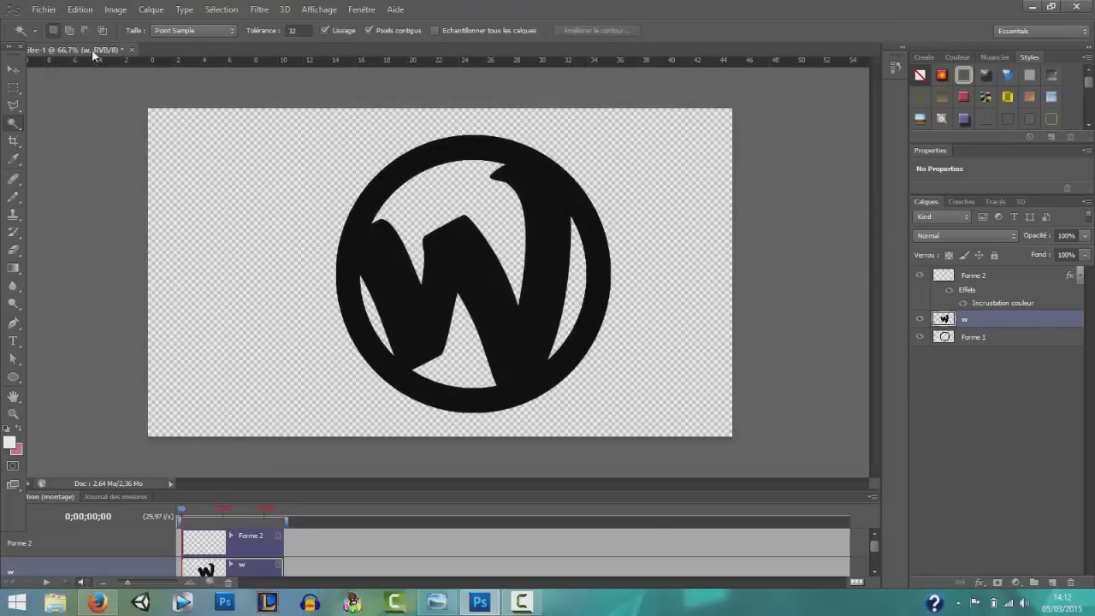
# Create a new 1280×720 transparent document and place TUTO-LOGO-1.png from the Bureau in it
pyautogui.hotkey('ctrl', 'n')
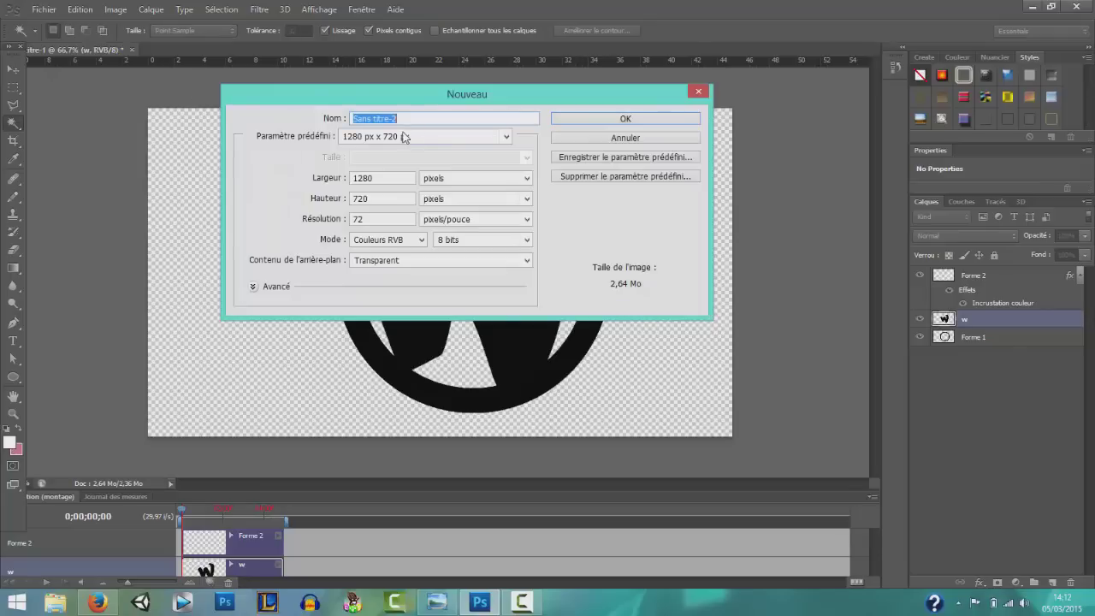
pyautogui.click(602, 117)
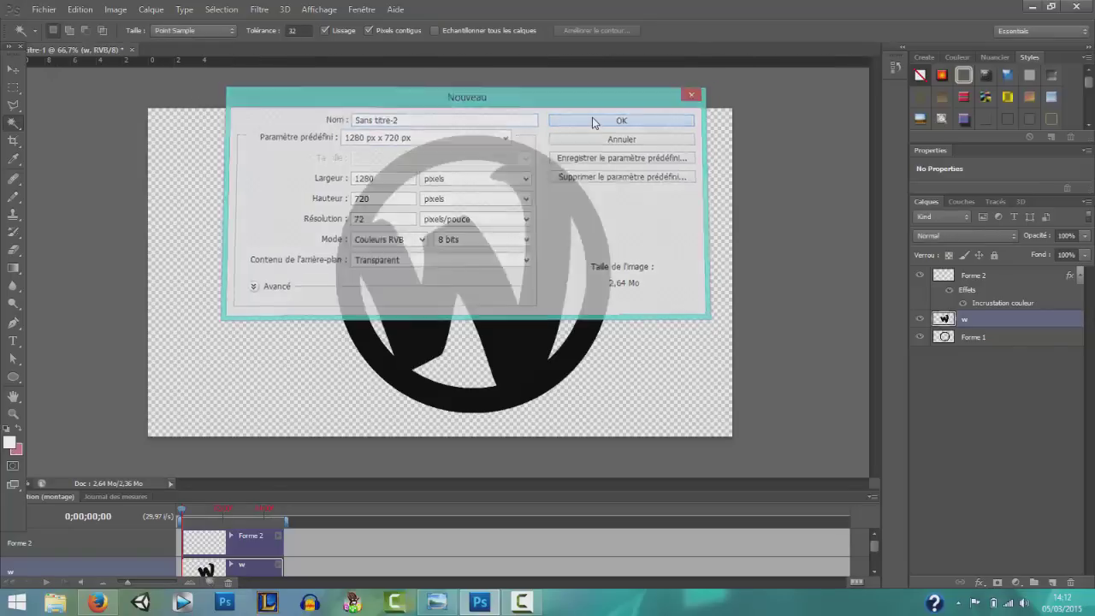
pyautogui.click(44, 10)
pyautogui.click(98, 229)
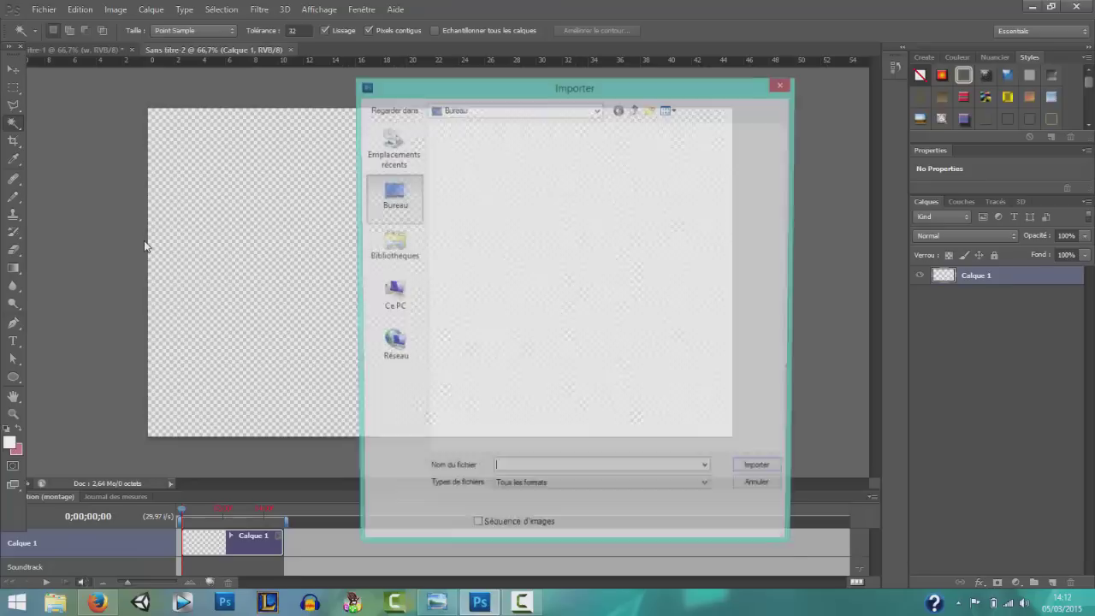
pyautogui.moveTo(783, 172); pyautogui.dragTo(764, 419)
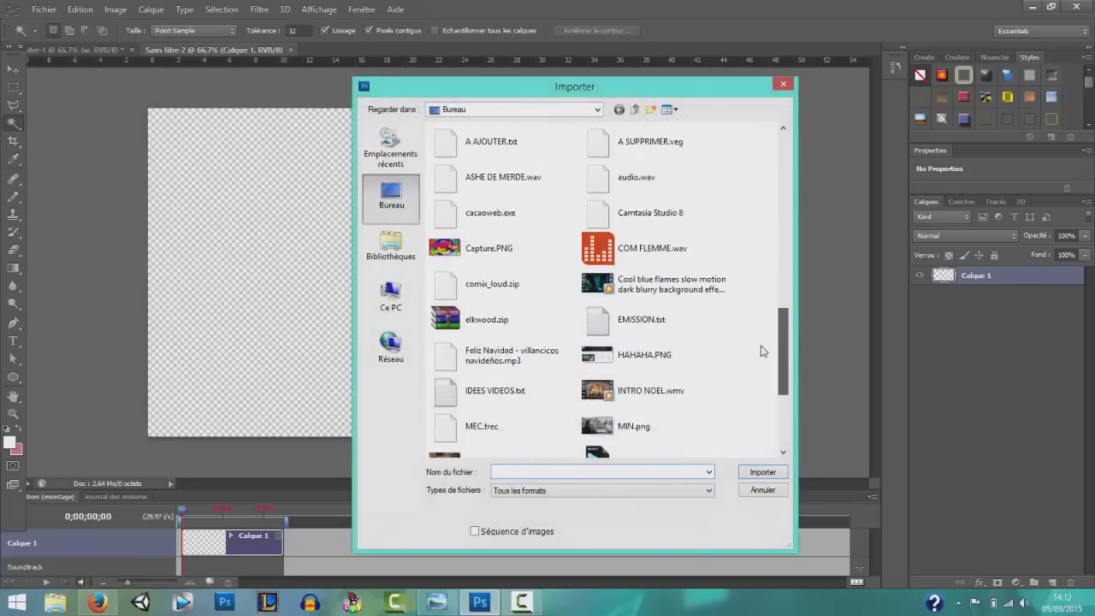
pyautogui.click(513, 402)
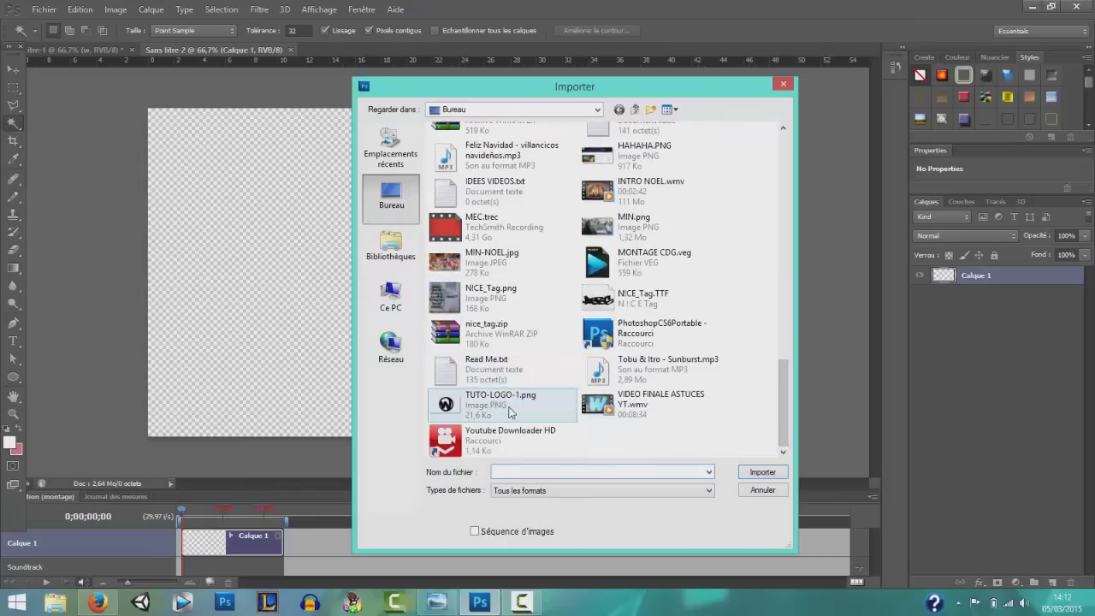
pyautogui.click(780, 475)
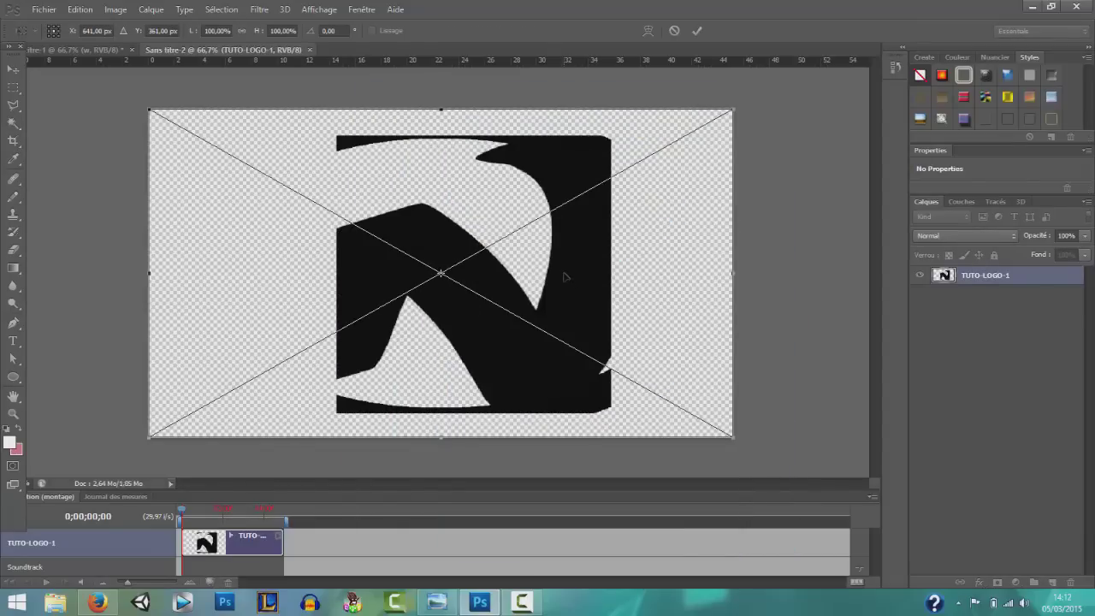
pyautogui.press('Return')
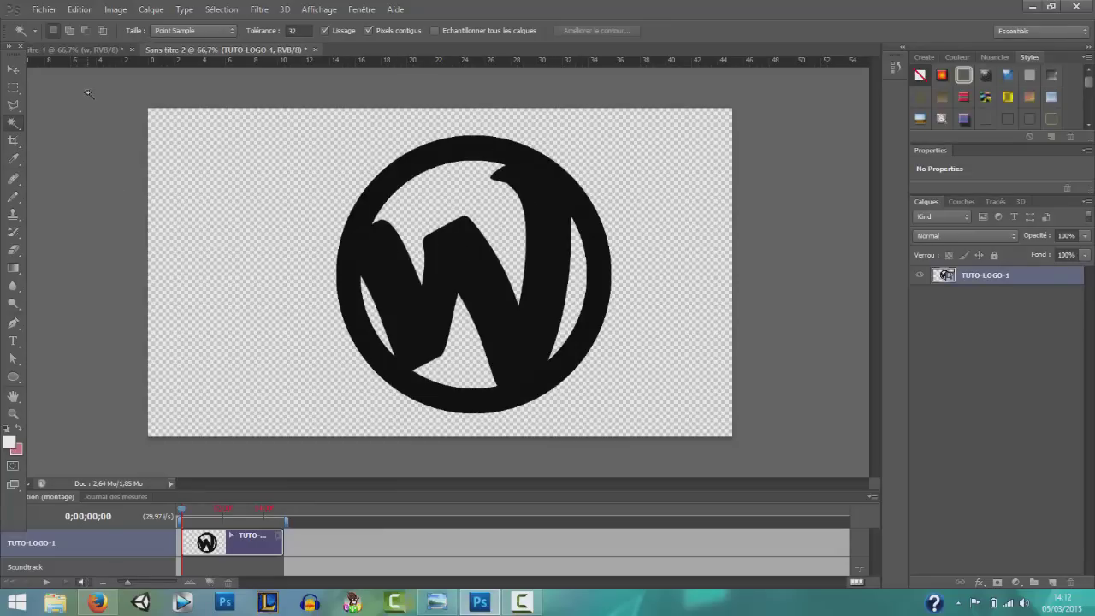
# Deselect the logo and give its layer a blue preset gradient overlay
pyautogui.click(544, 178)
pyautogui.hotkey('ctrl', 'd')
pyautogui.doubleClick(1039, 282)
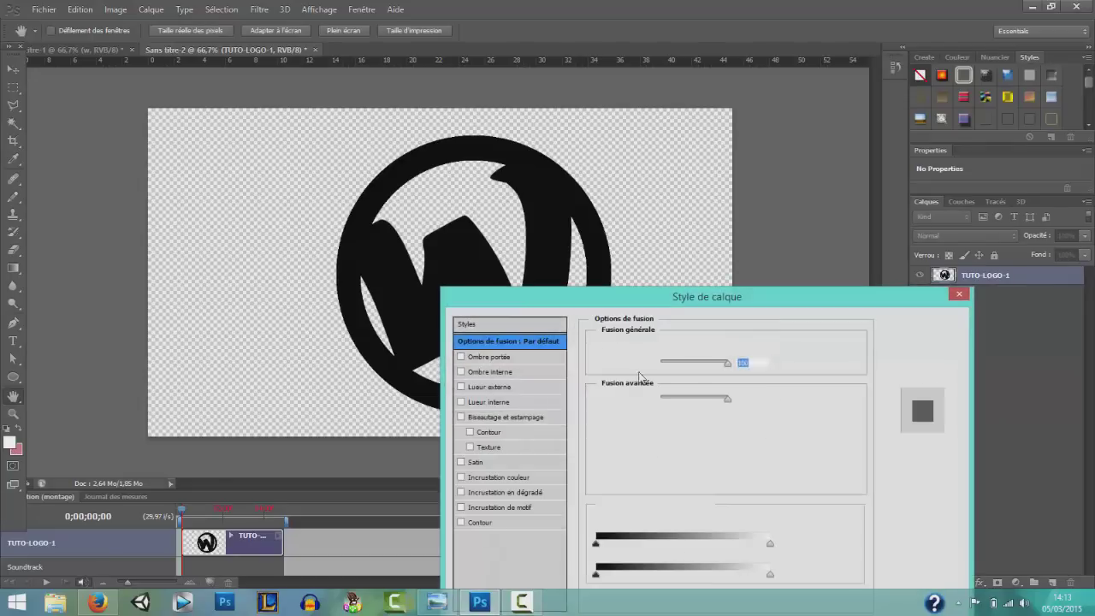
pyautogui.click(509, 492)
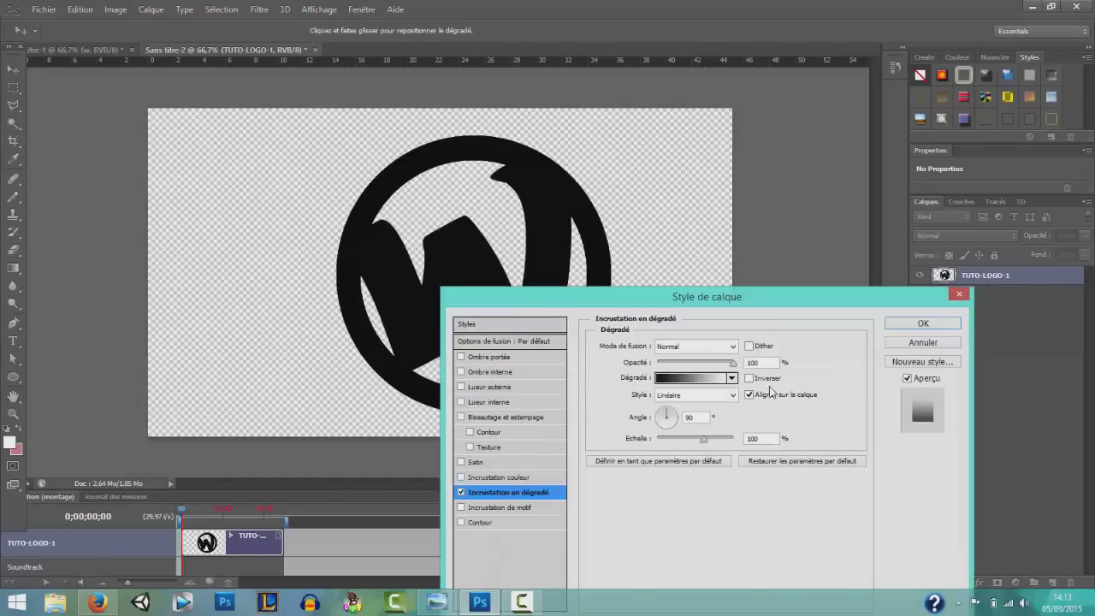
pyautogui.click(731, 378)
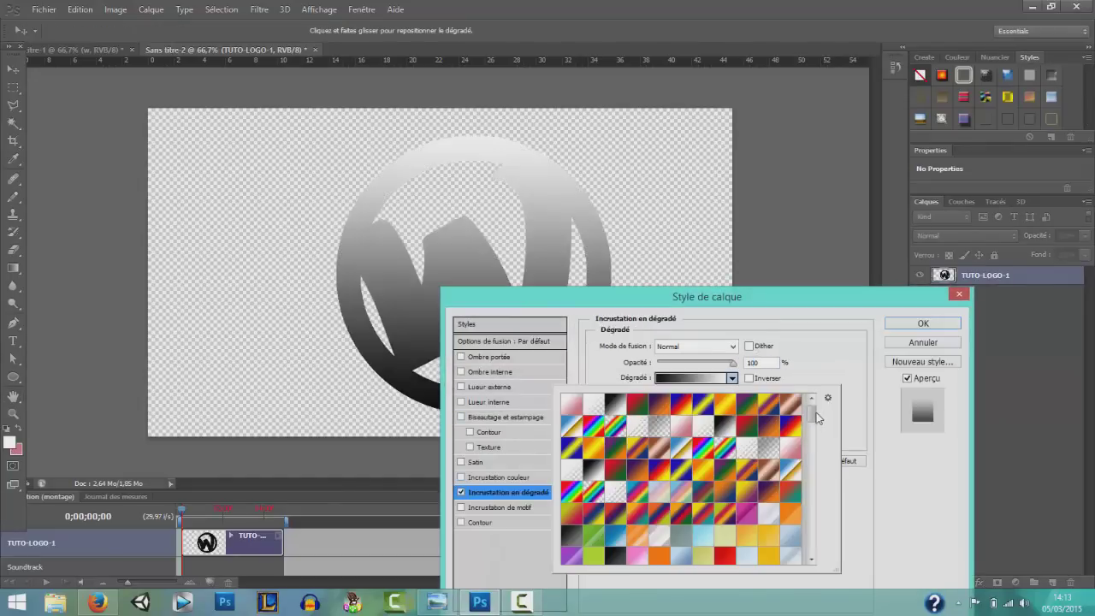
pyautogui.scroll(-2, 813, 421)
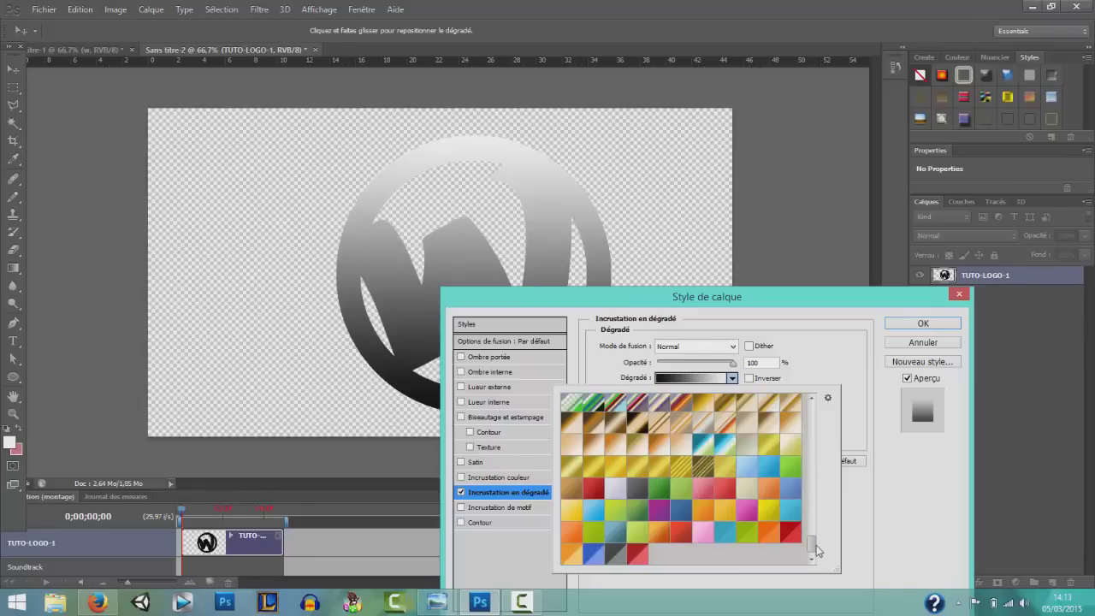
pyautogui.click(792, 518)
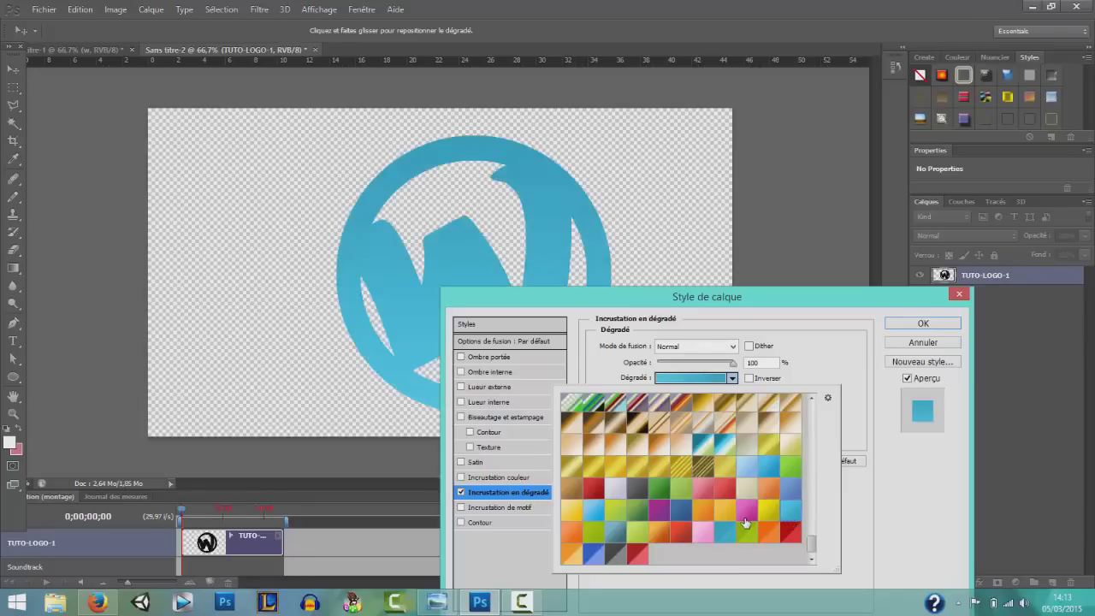
pyautogui.hotkey('alt', 'Tab')
pyautogui.hotkey('alt', 'Tab')
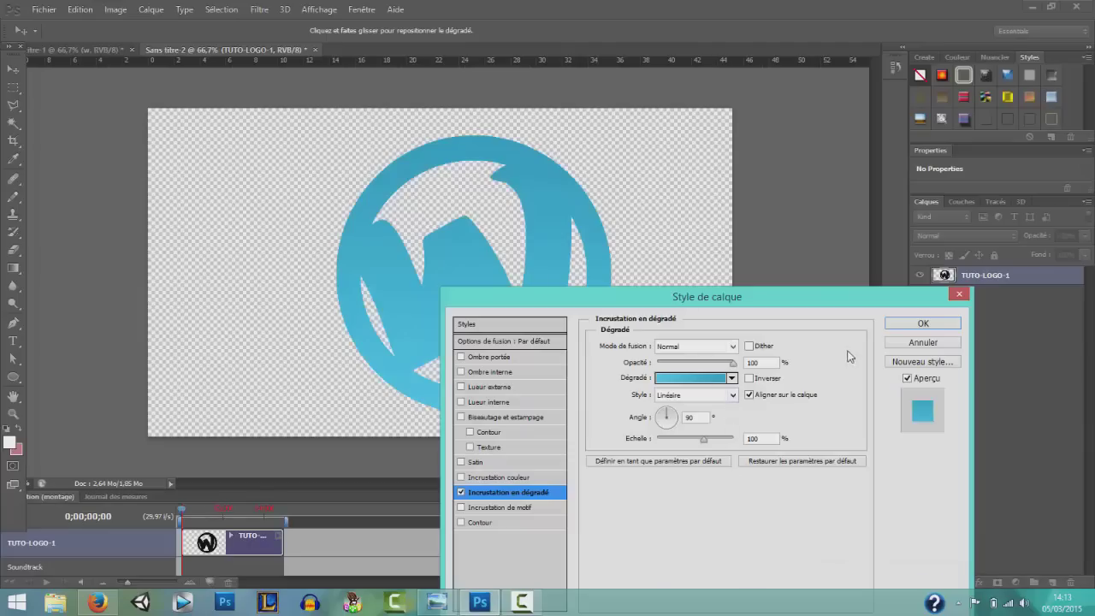
pyautogui.click(922, 323)
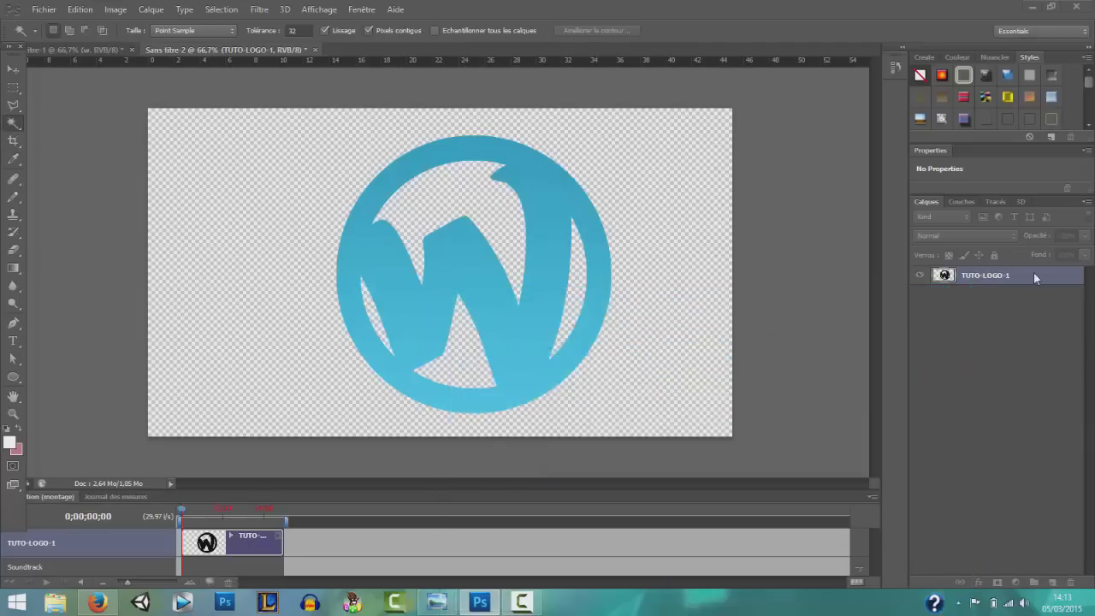
# Add a 5 px black stroke to the W logo layer
pyautogui.doubleClick(1035, 276)
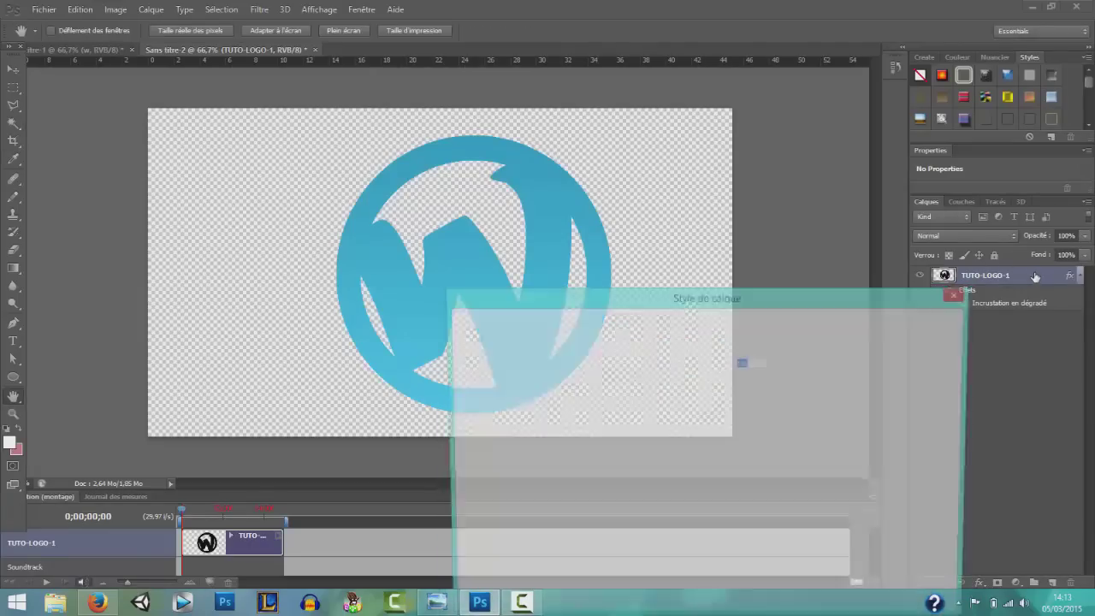
pyautogui.click(484, 523)
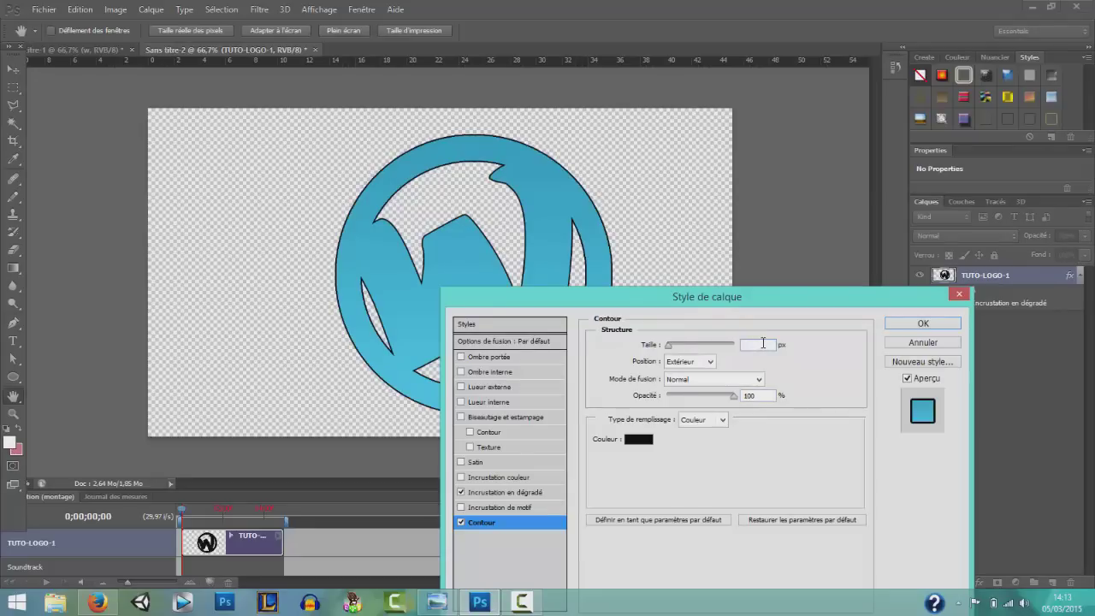
pyautogui.write('5')
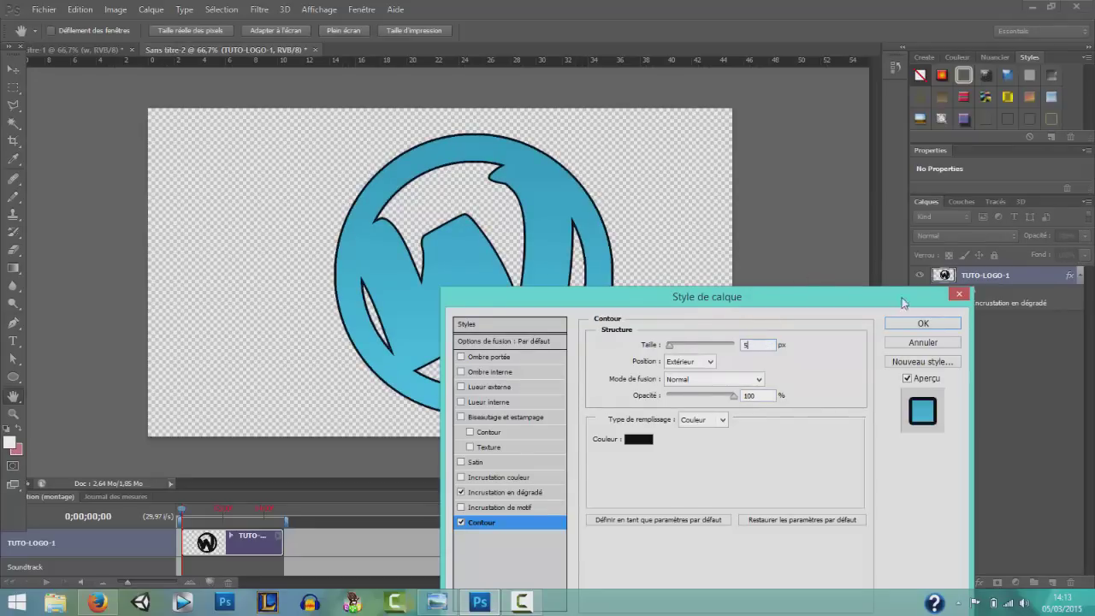
pyautogui.click(922, 323)
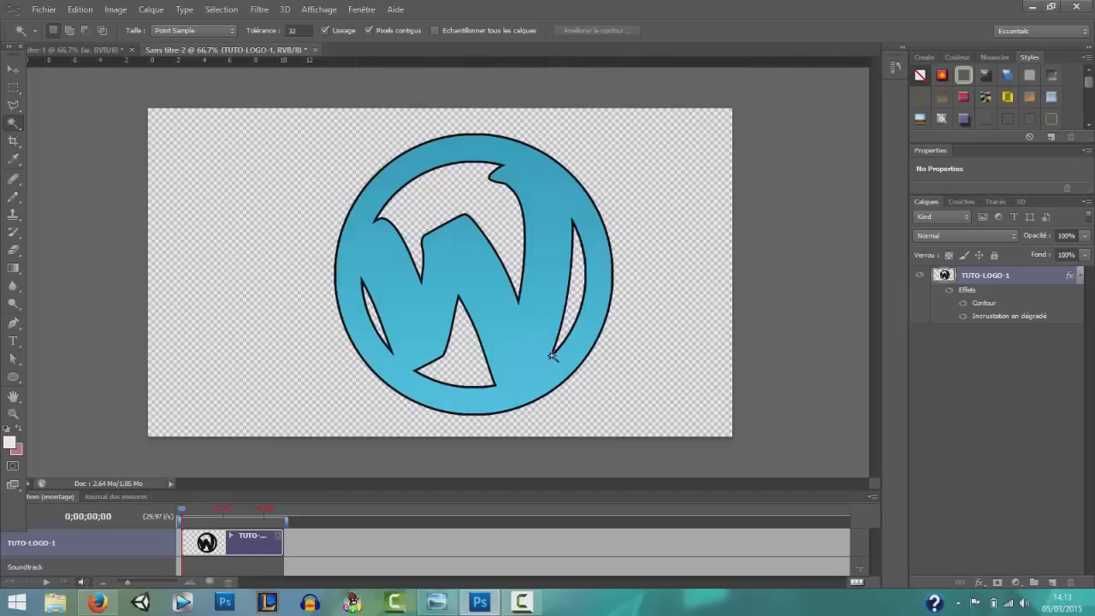
pyautogui.click(13, 340)
# Type WARKY in ObelixPro inside a text box across the lower part of the logo
pyautogui.moveTo(321, 299)
pyautogui.mouseDown()
pyautogui.moveTo(441, 361)
pyautogui.moveTo(566, 396)
pyautogui.mouseUp()
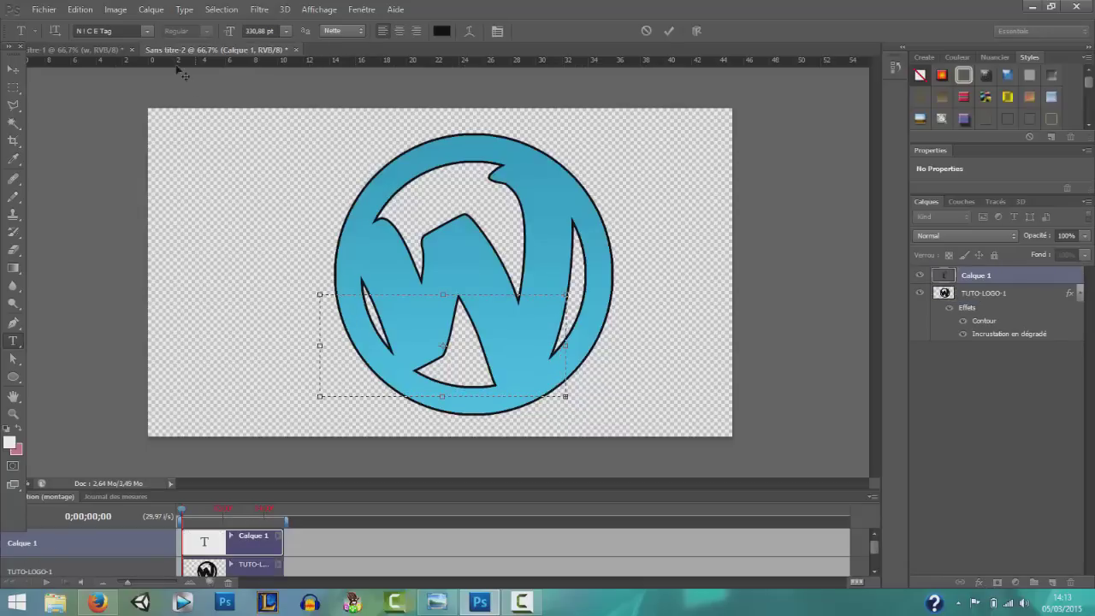
pyautogui.click(146, 32)
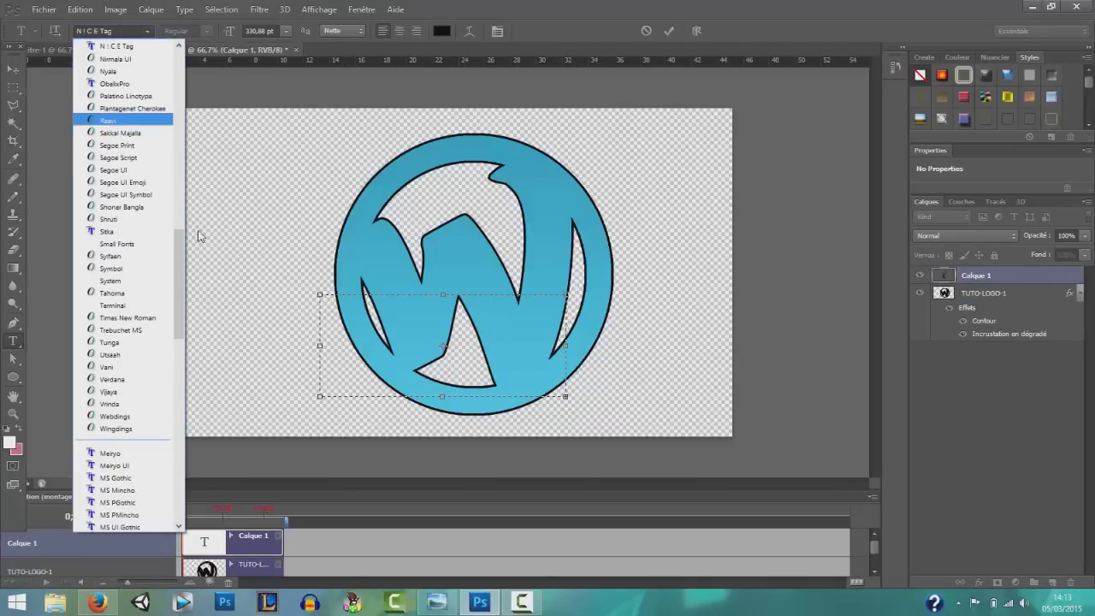
pyautogui.click(128, 84)
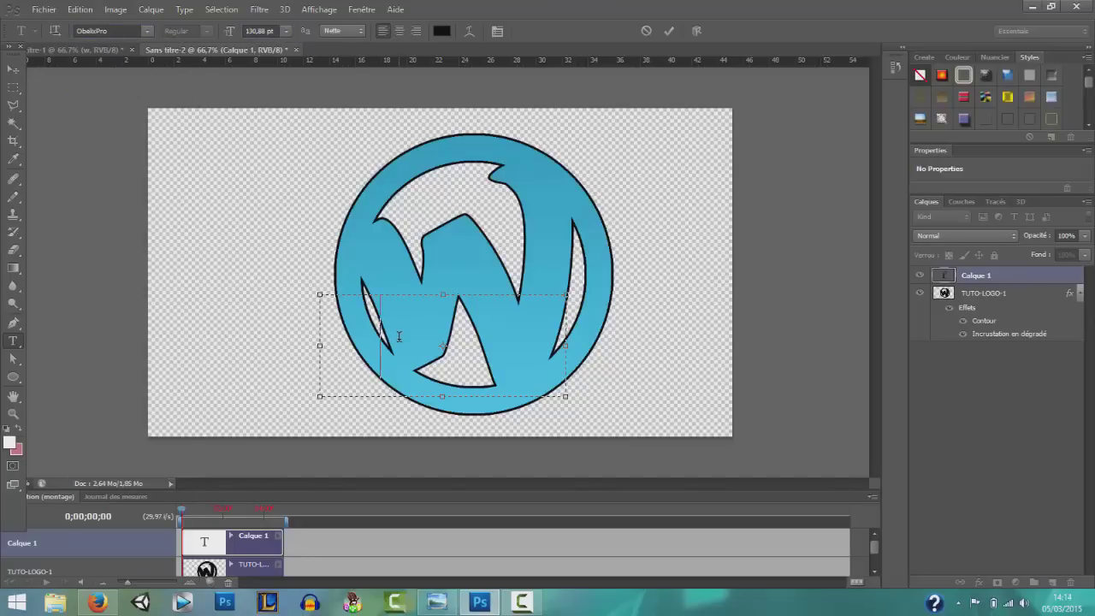
pyautogui.write('W')
pyautogui.press('BackSpace')
pyautogui.write('WA')
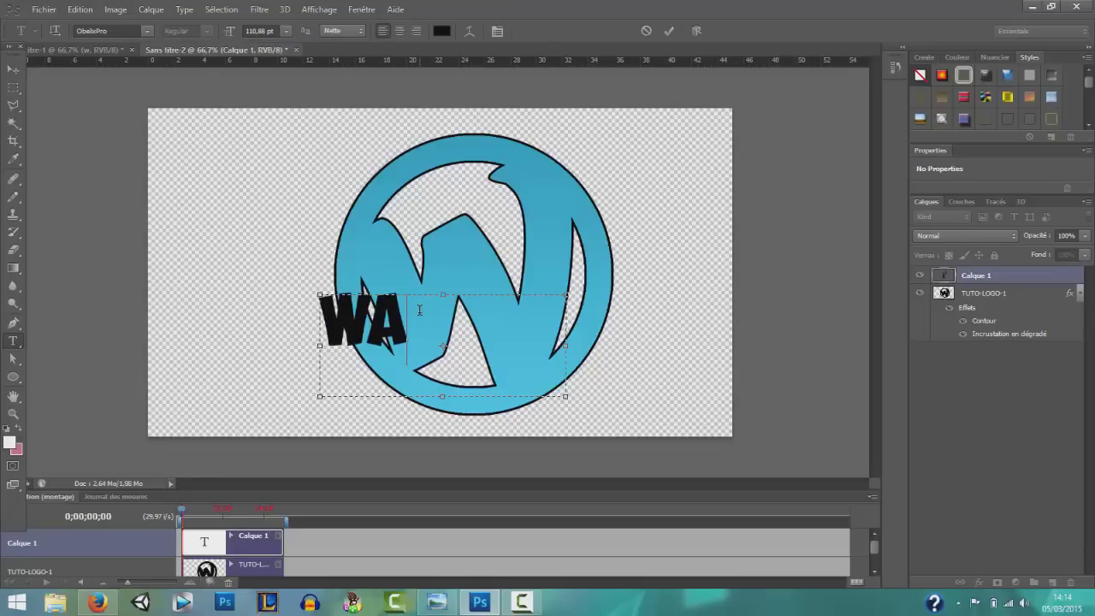
pyautogui.write('RKY')
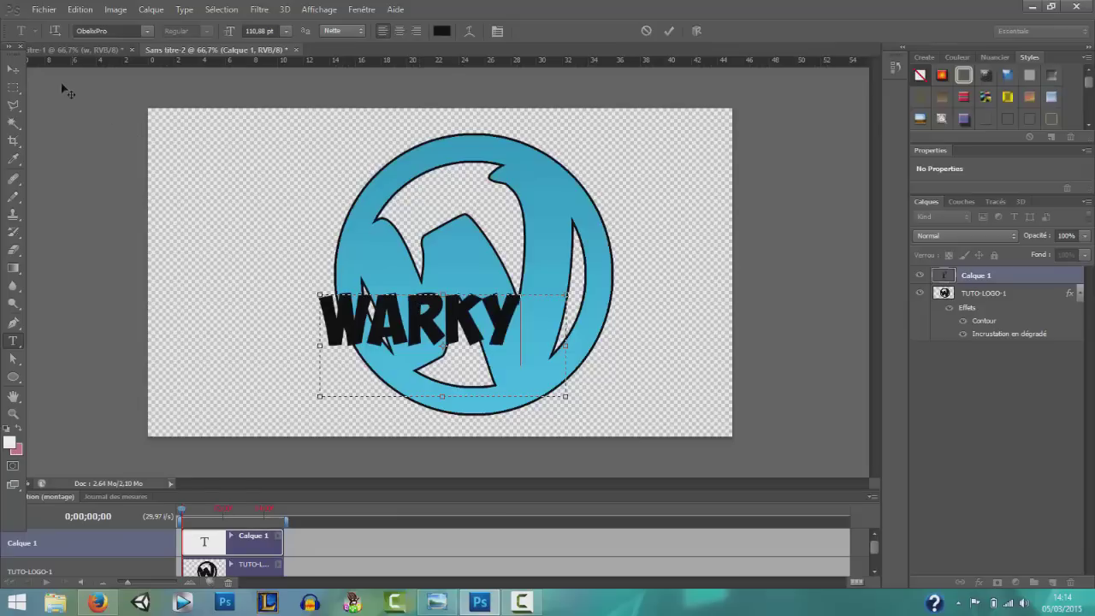
pyautogui.click(13, 70)
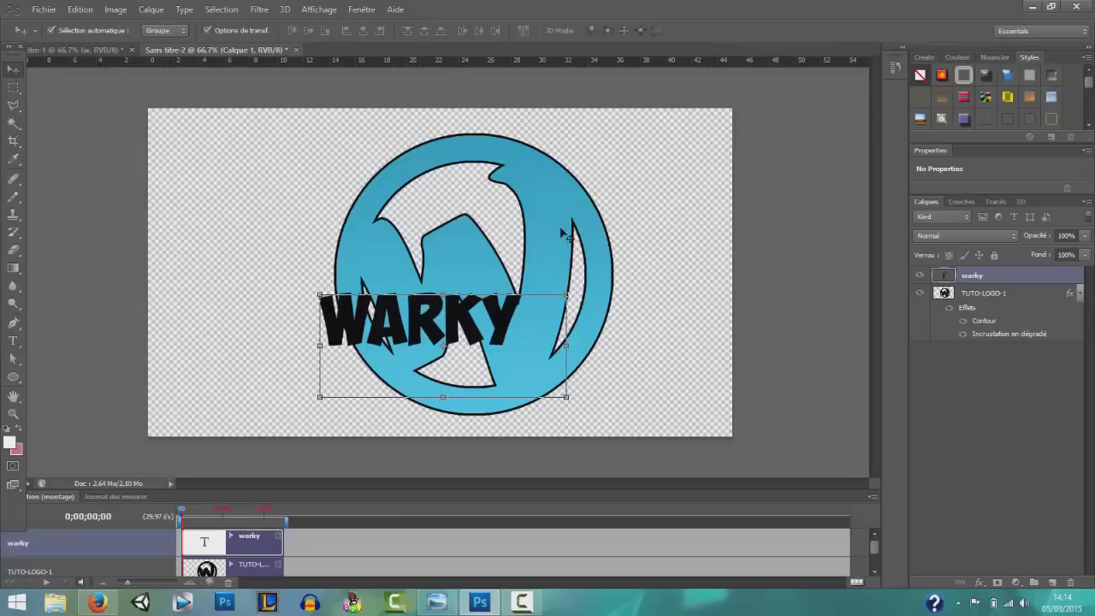
# Rotate the WARKY text clockwise, shrink it slightly and move it lower on the badge
pyautogui.moveTo(580, 284); pyautogui.dragTo(585, 302)
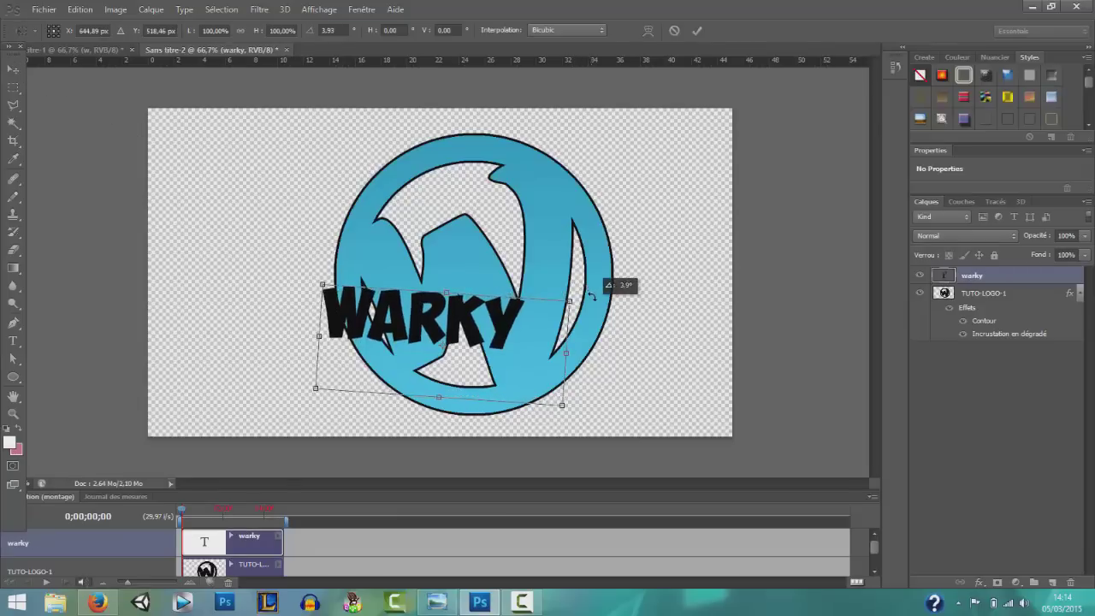
pyautogui.moveTo(456, 324); pyautogui.dragTo(459, 353)
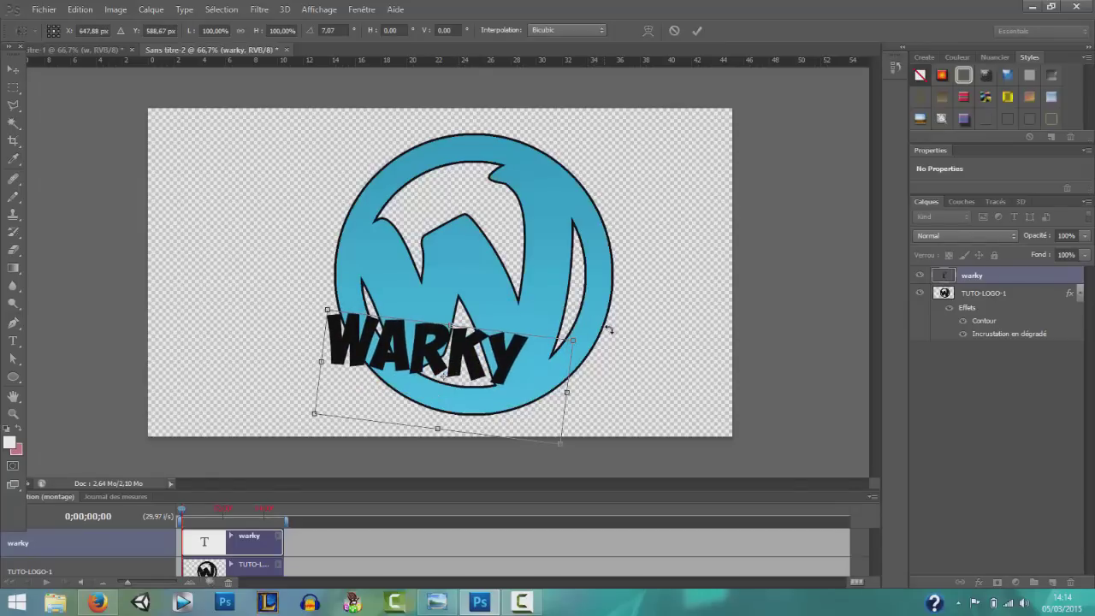
pyautogui.moveTo(607, 329); pyautogui.dragTo(631, 343)
pyautogui.moveTo(447, 372); pyautogui.dragTo(460, 387)
pyautogui.moveTo(353, 308); pyautogui.dragTo(366, 318)
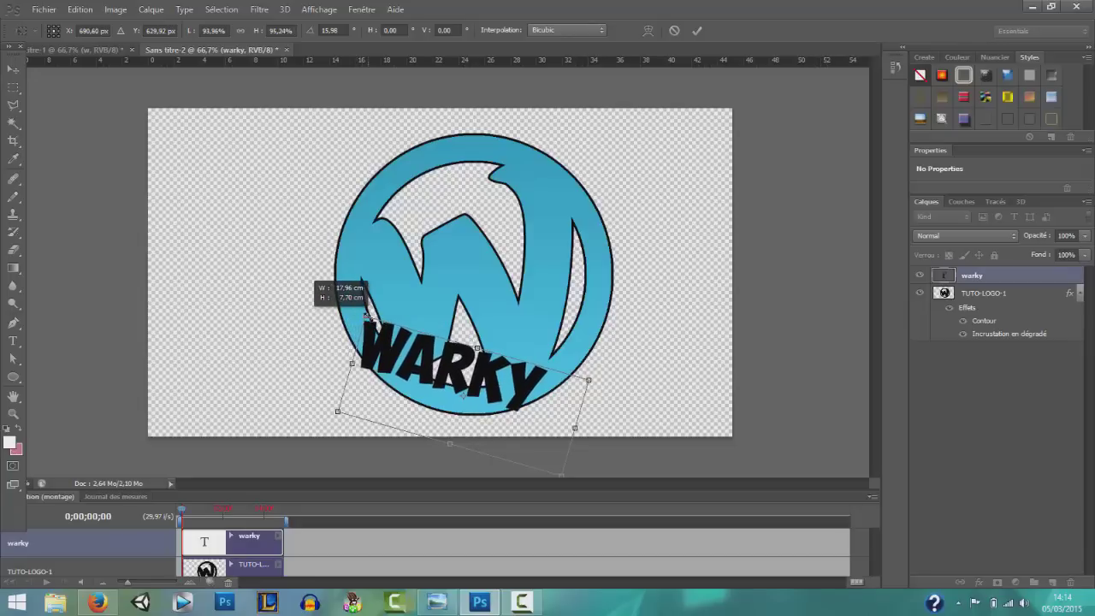
pyautogui.moveTo(463, 394); pyautogui.dragTo(475, 400)
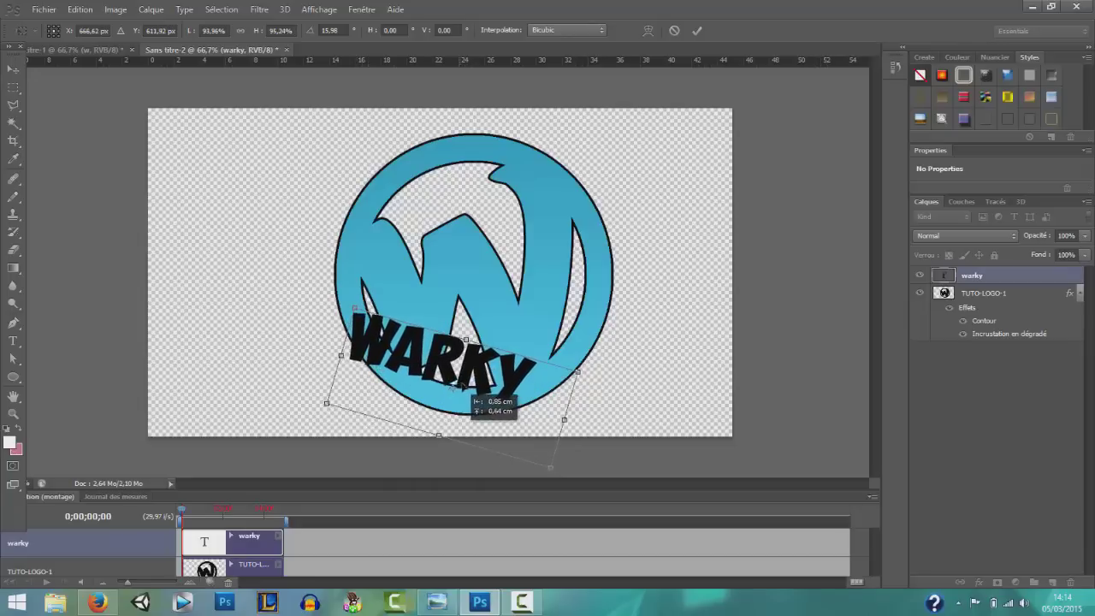
pyautogui.press('Return')
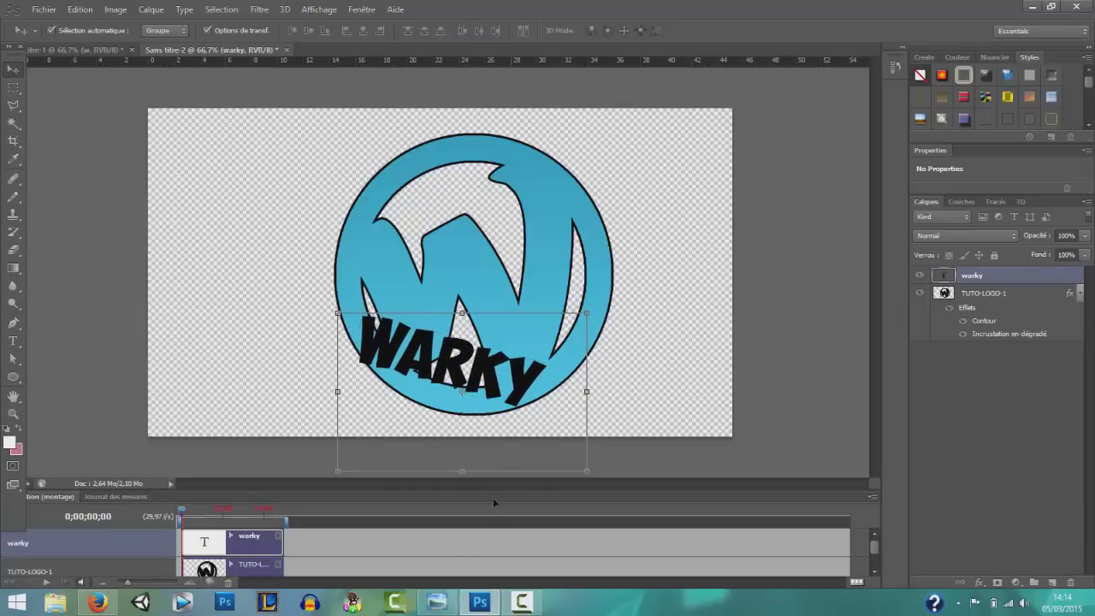
# Compare with the reference logo and shift the WARKY text slightly right
pyautogui.hotkey('alt', 'Tab')
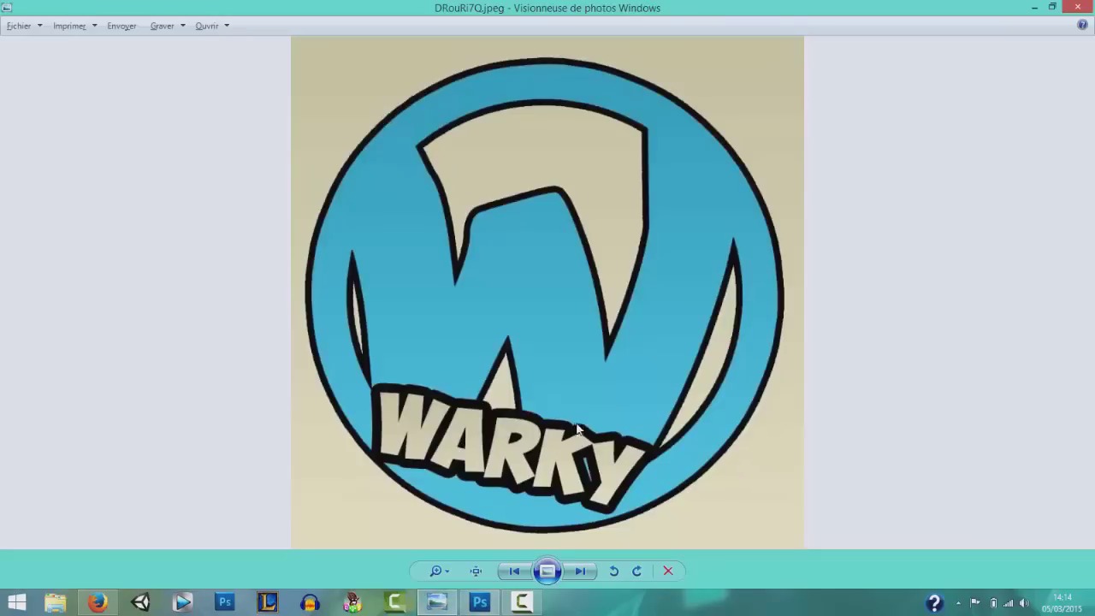
pyautogui.hotkey('alt', 'Tab')
pyautogui.moveTo(498, 390); pyautogui.dragTo(511, 391)
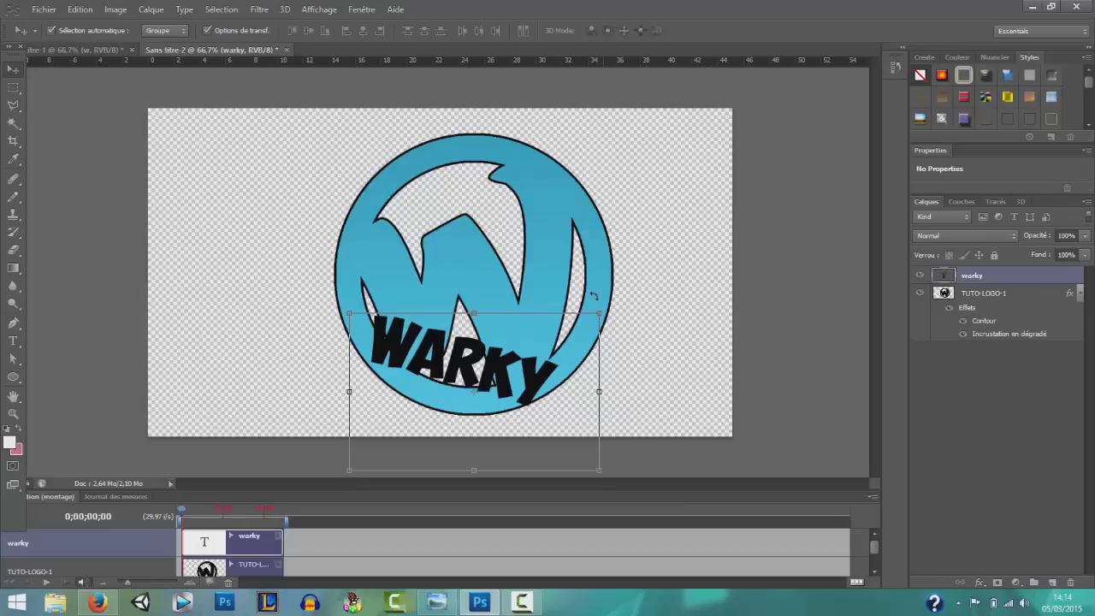
# Stretch the WARKY text taller, ease its tilt back, and apply the transformation
pyautogui.moveTo(594, 313); pyautogui.dragTo(591, 299)
pyautogui.moveTo(600, 301); pyautogui.dragTo(600, 287)
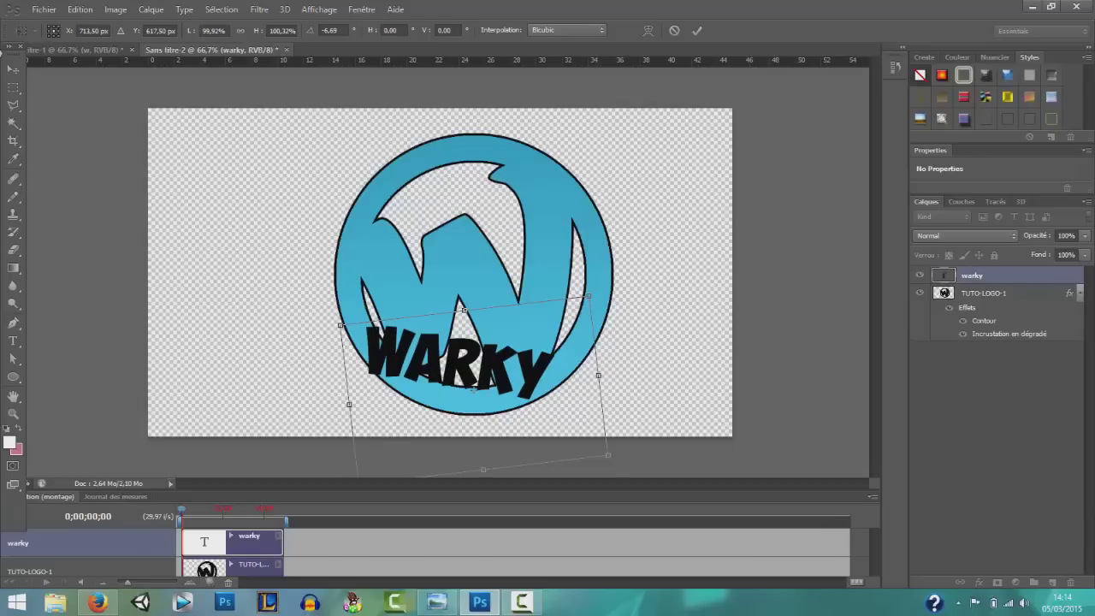
pyautogui.click(14, 71)
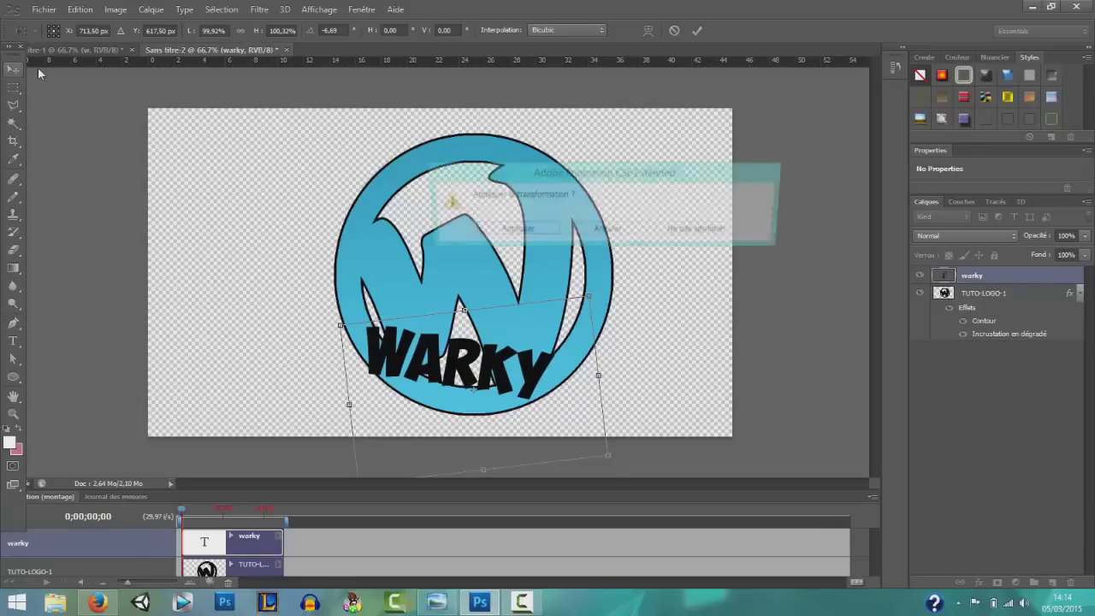
pyautogui.click(512, 231)
# Give the WARKY text a silver-white preset gradient overlay
pyautogui.doubleClick(1007, 283)
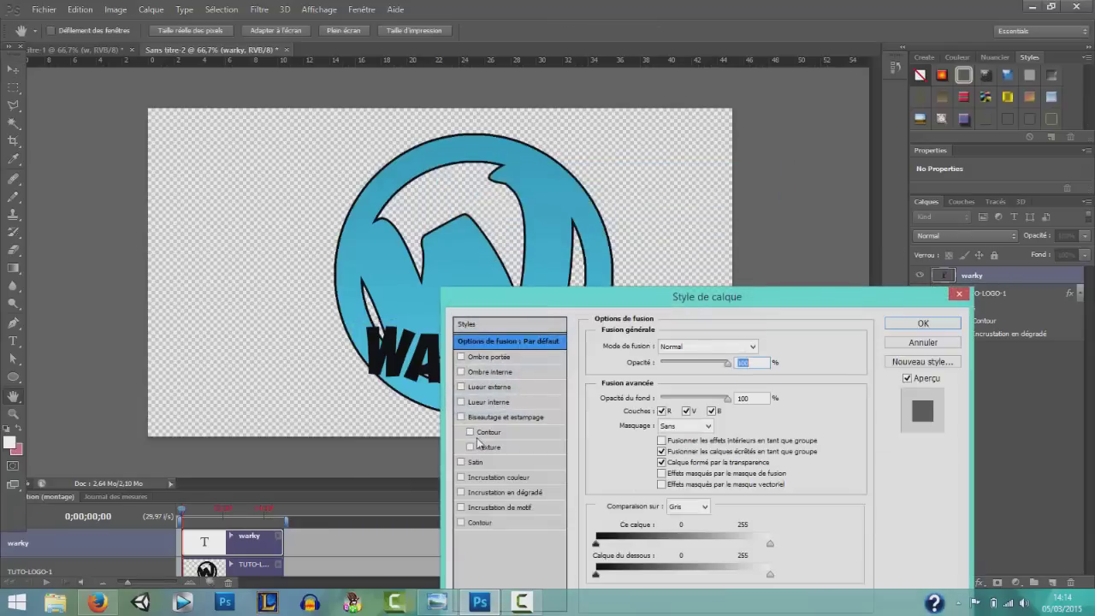
pyautogui.click(509, 492)
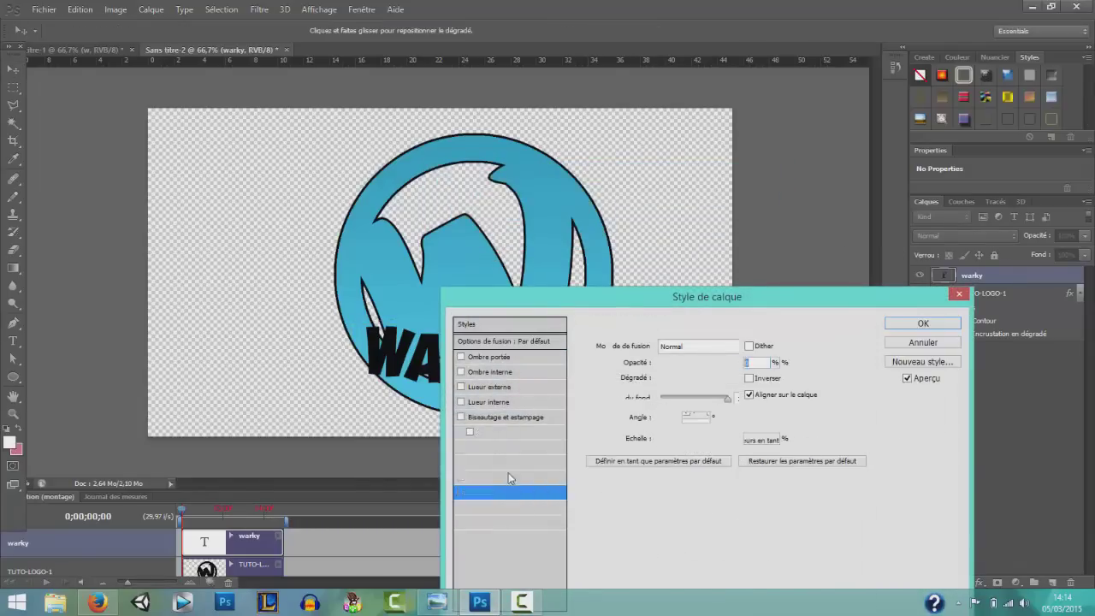
pyautogui.click(732, 378)
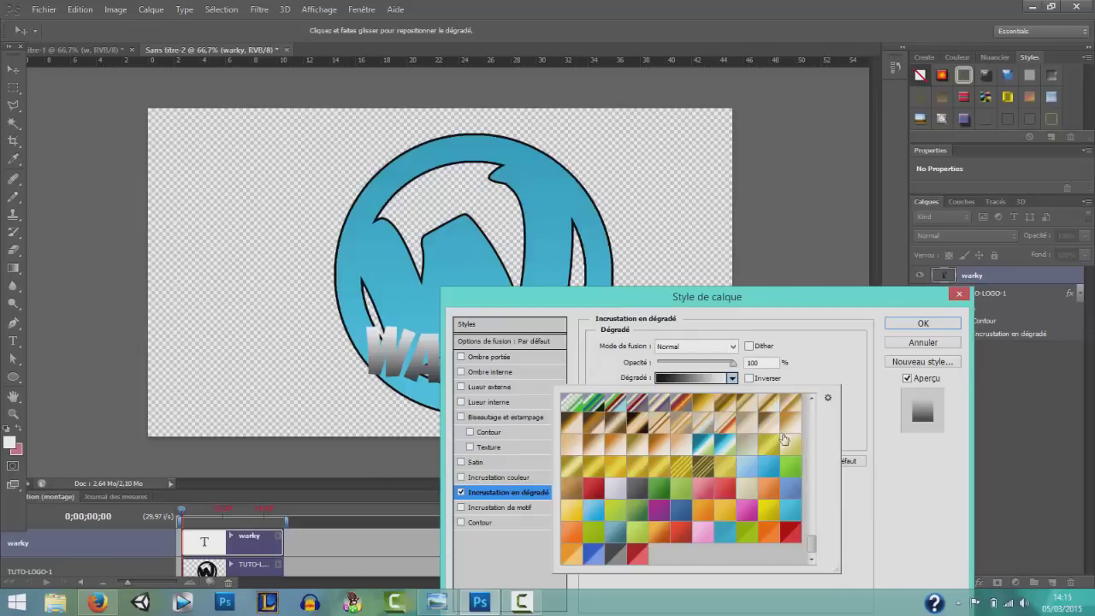
pyautogui.click(615, 487)
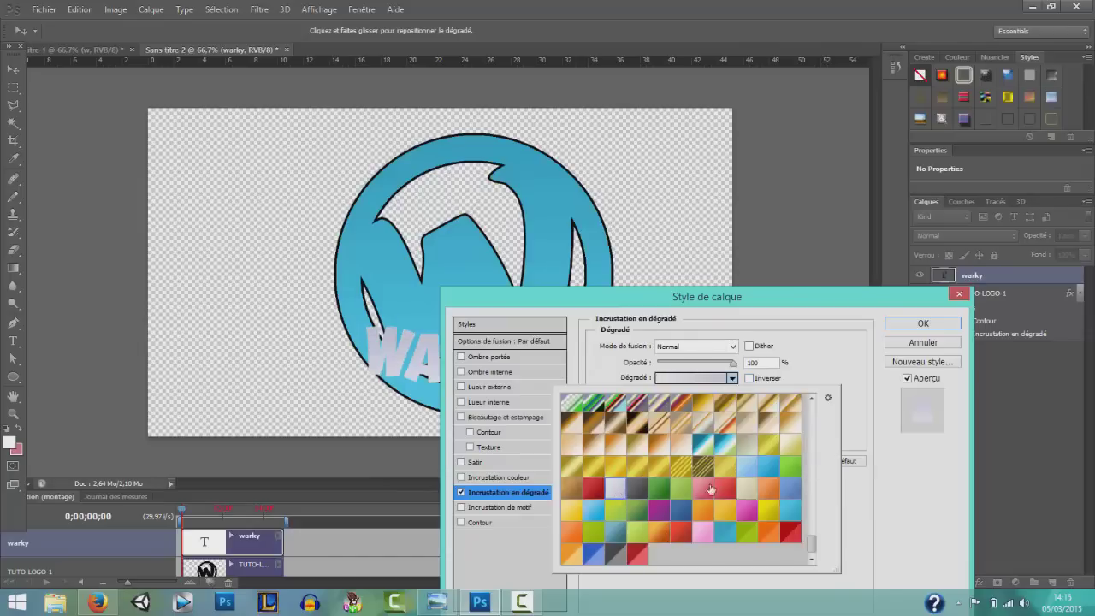
pyautogui.click(746, 492)
pyautogui.click(618, 490)
# Add a 10 px black stroke to WARKY and nudge the text slightly lower
pyautogui.click(477, 524)
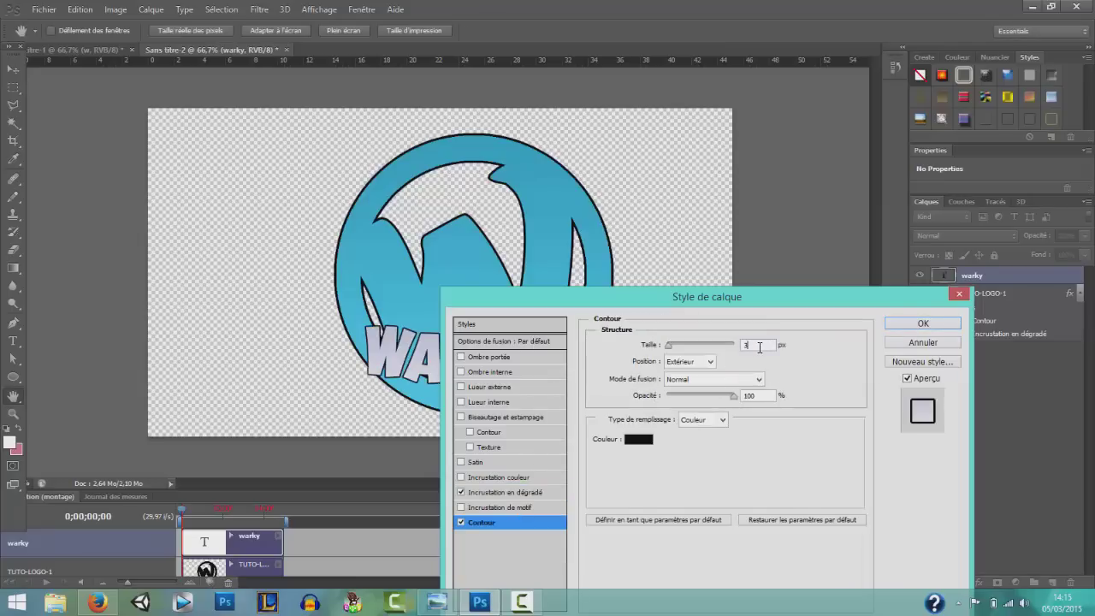
pyautogui.write('5')
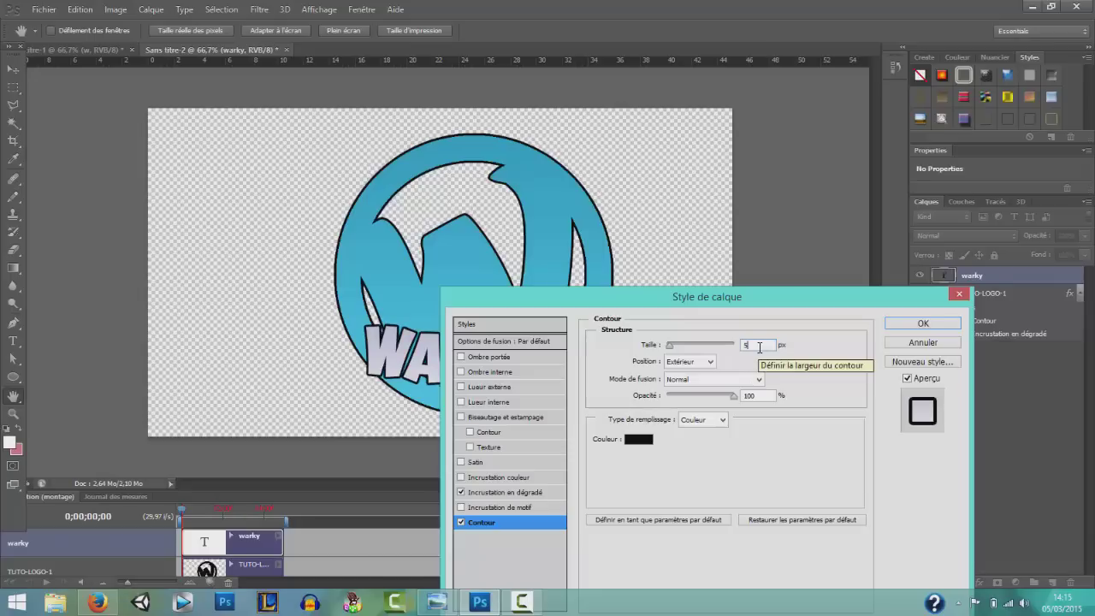
pyautogui.press('BackSpace')
pyautogui.write('10')
pyautogui.click(923, 322)
pyautogui.press('v')
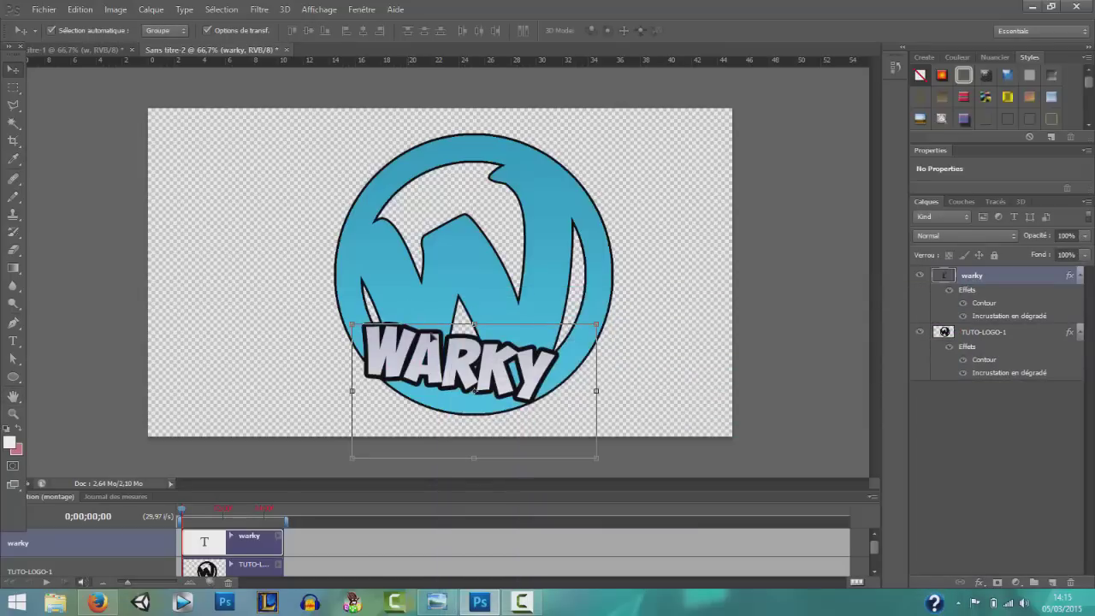
pyautogui.moveTo(432, 366); pyautogui.dragTo(433, 369)
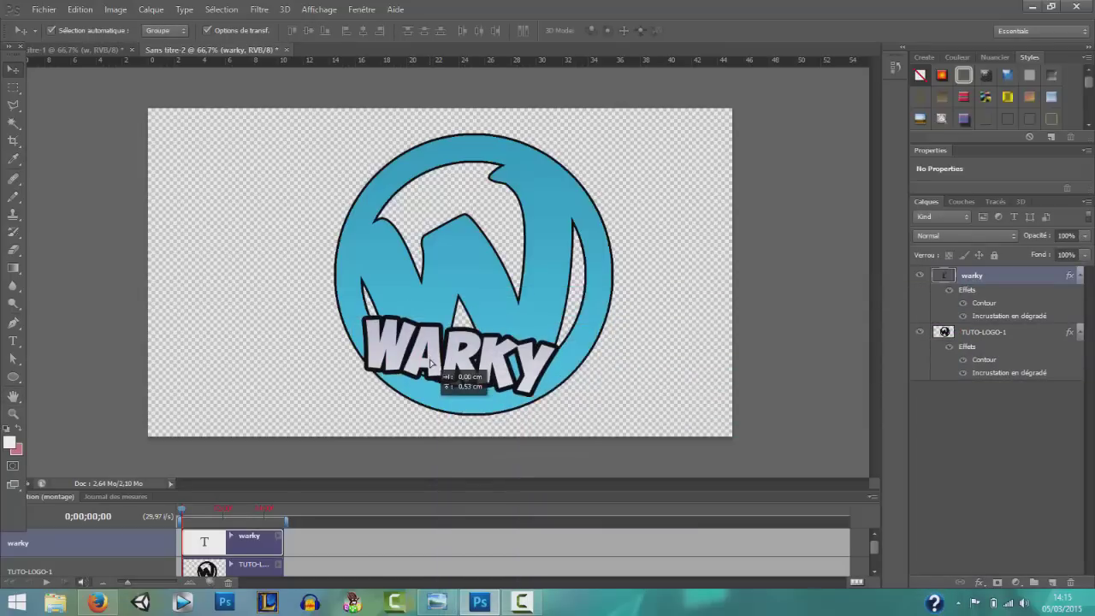
# Set the TUTO-LOGO-1 badge stroke to 10 px and check it against the reference
pyautogui.click(1000, 334)
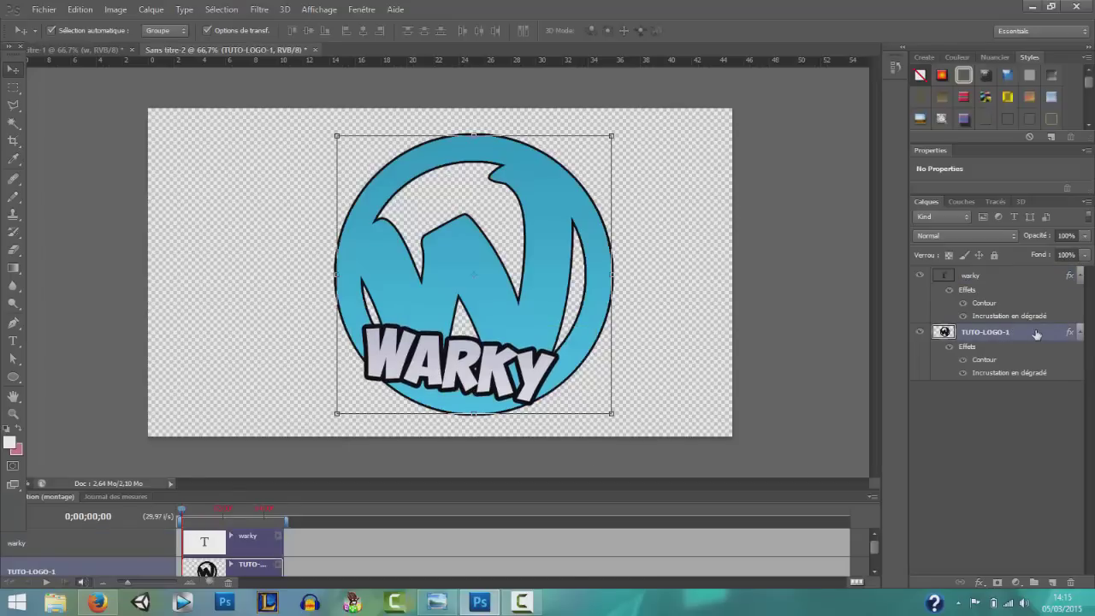
pyautogui.doubleClick(1036, 334)
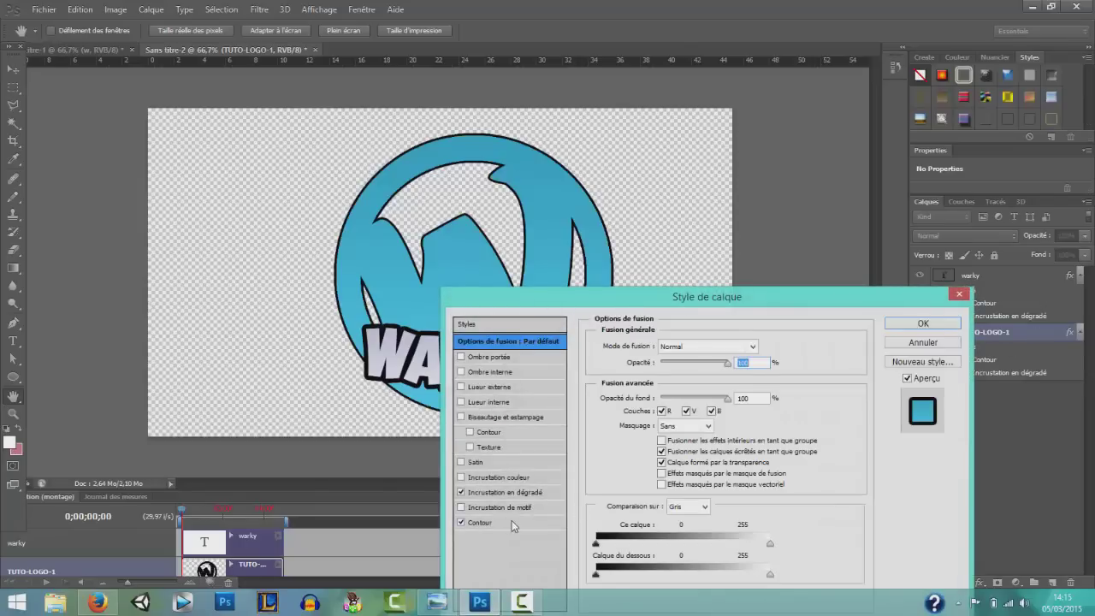
pyautogui.click(510, 520)
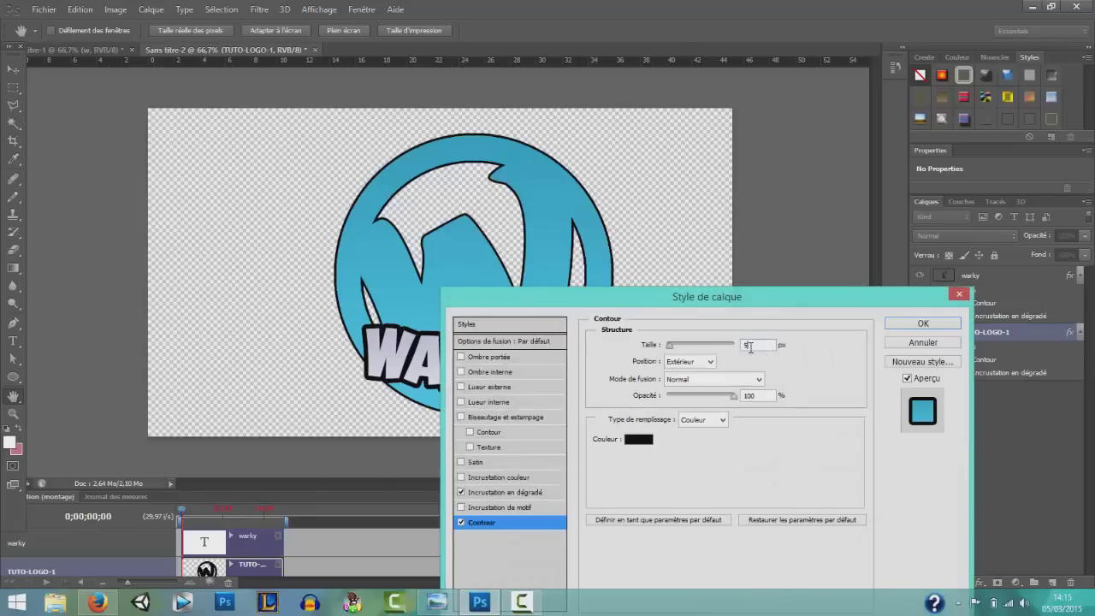
pyautogui.write('20')
pyautogui.press('BackSpace')
pyautogui.press('BackSpace')
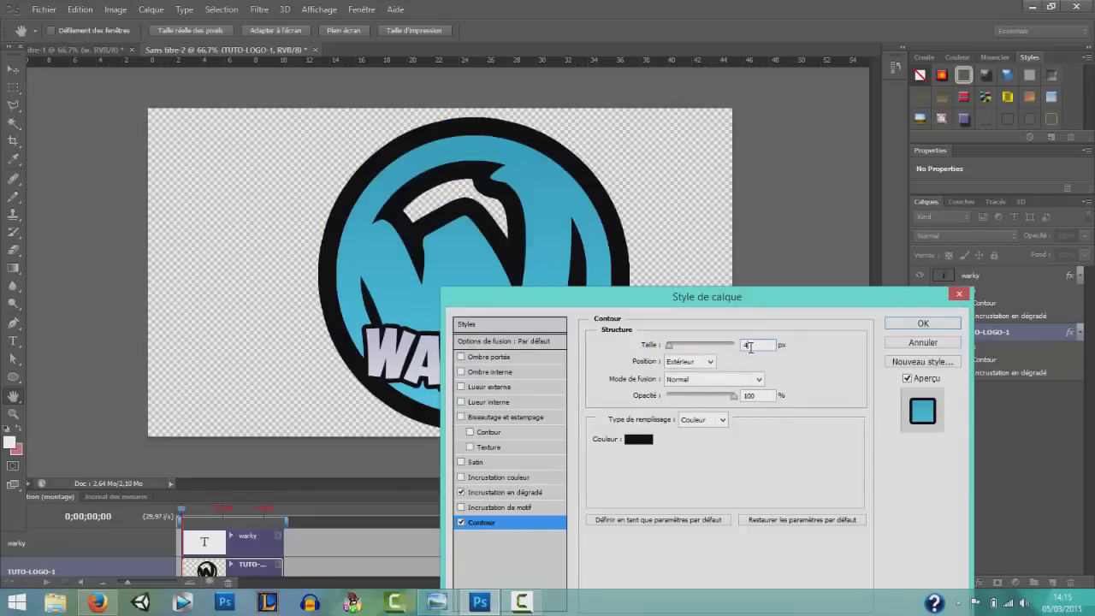
pyautogui.write('0')
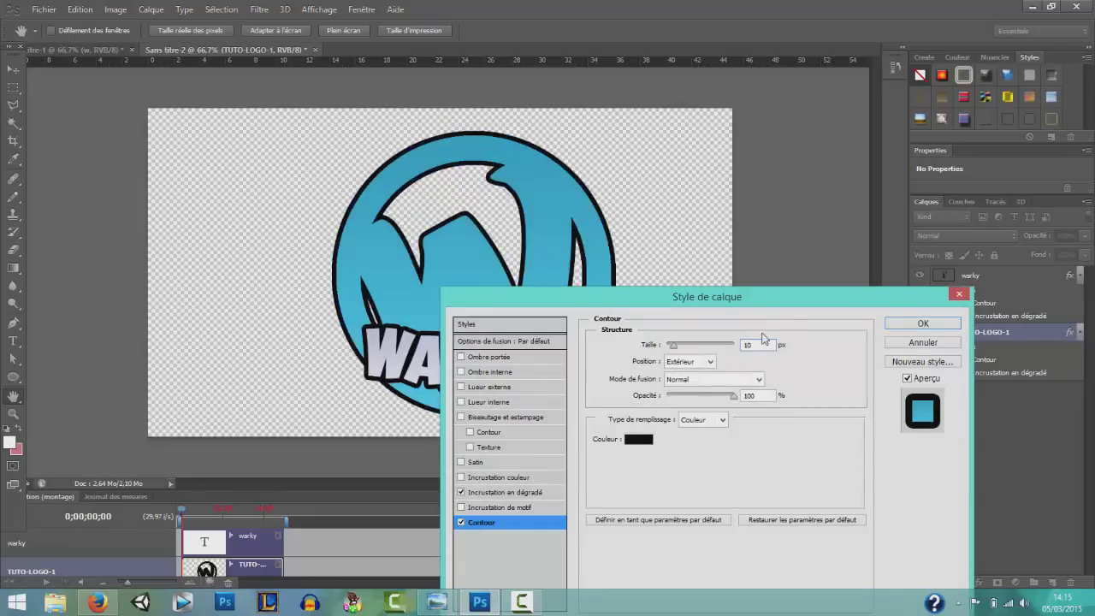
pyautogui.click(917, 323)
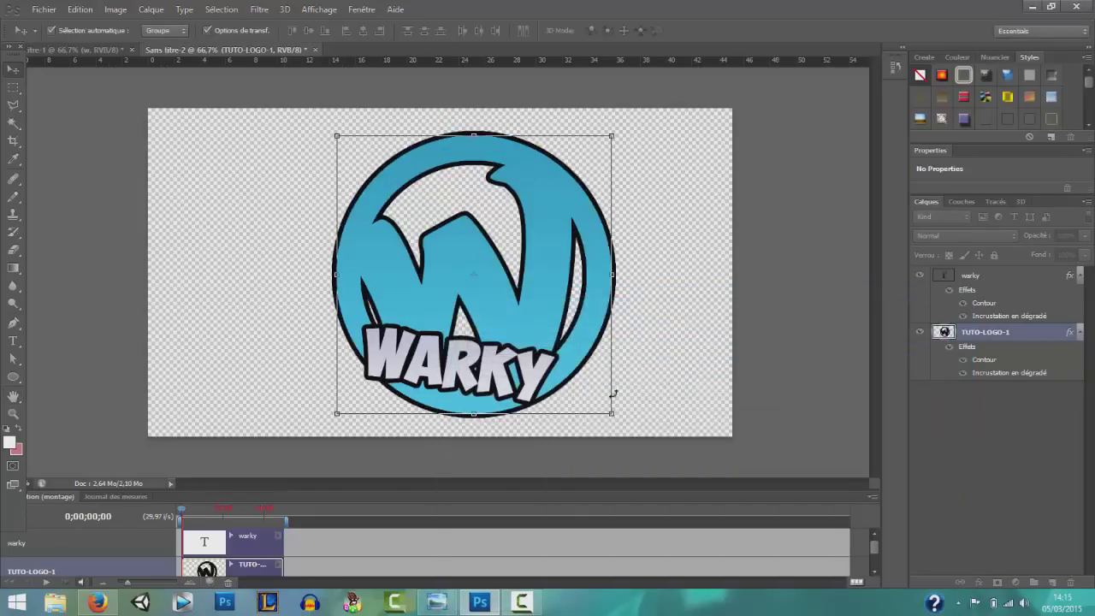
pyautogui.hotkey('alt', 'Tab')
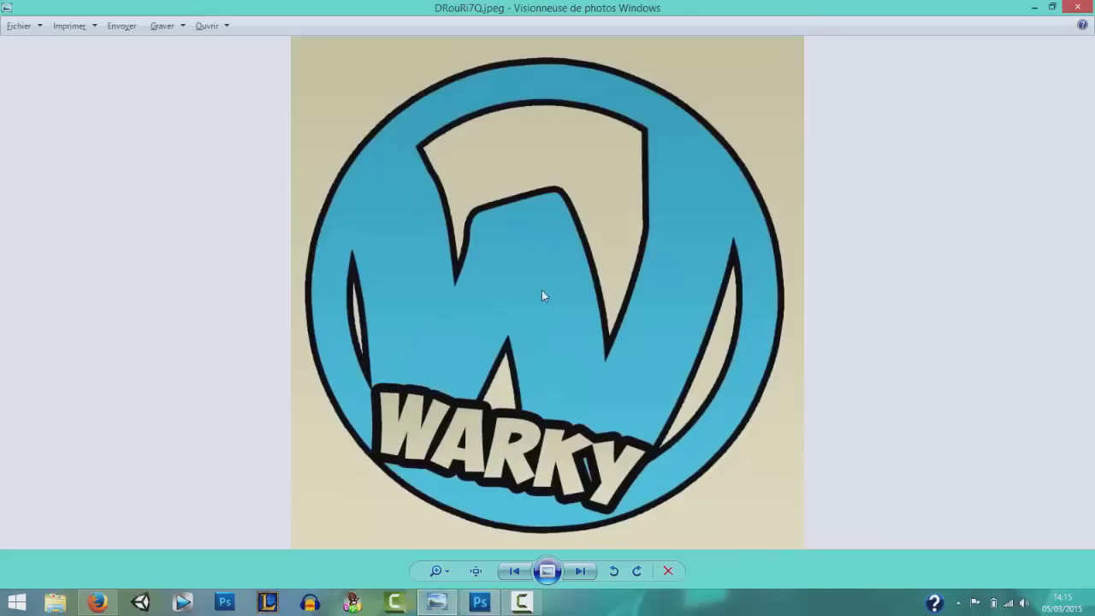
pyautogui.hotkey('alt', 'Tab')
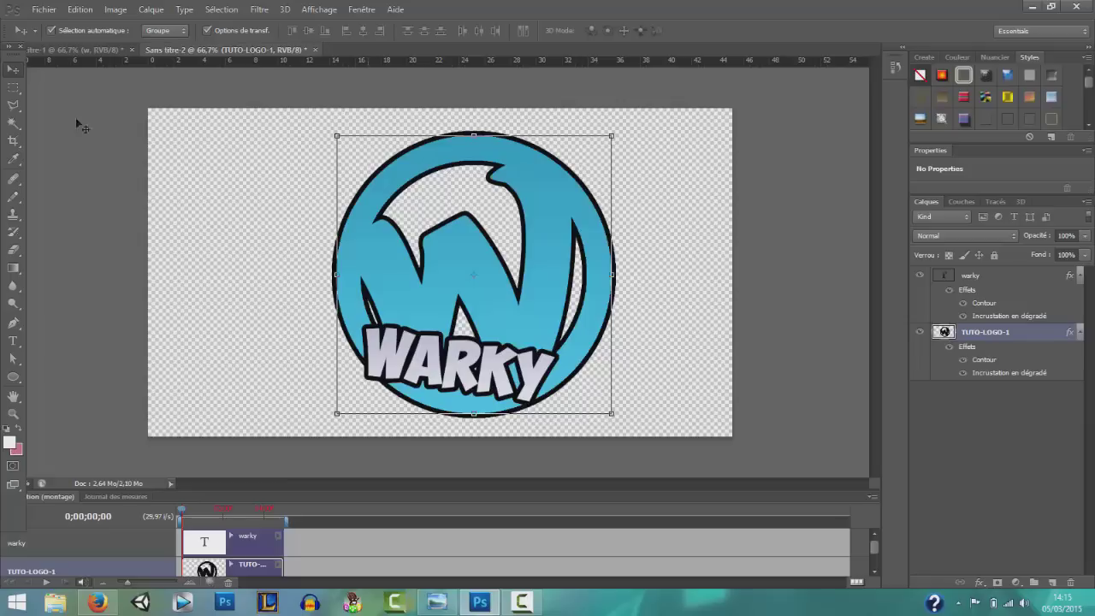
# Draw a large black square over the canvas centre and move its Forme 1 layer below the badge
pyautogui.click(13, 268)
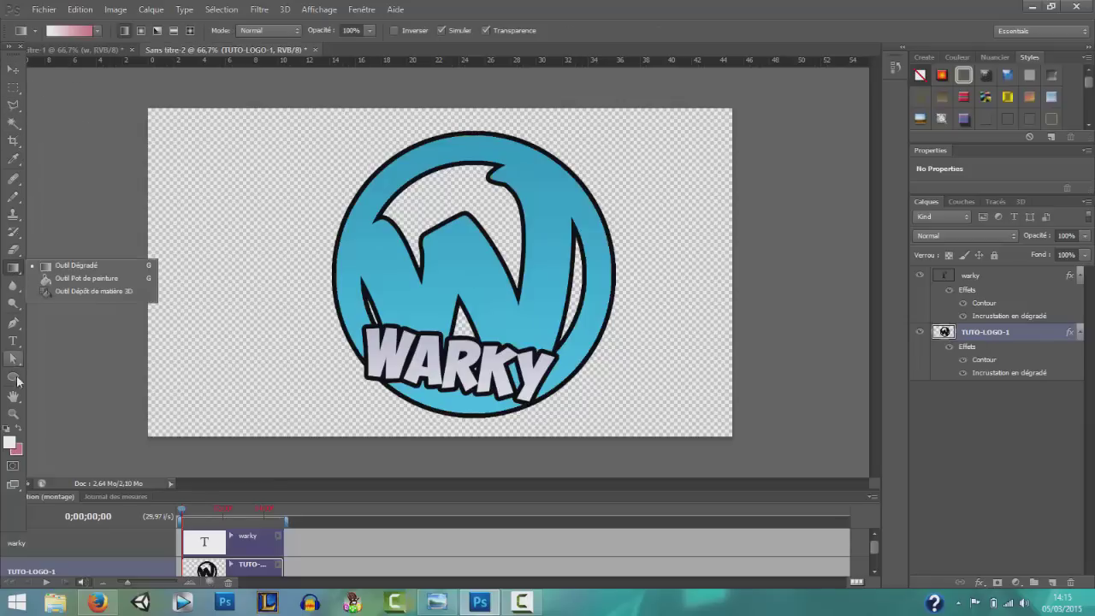
pyautogui.click(12, 376)
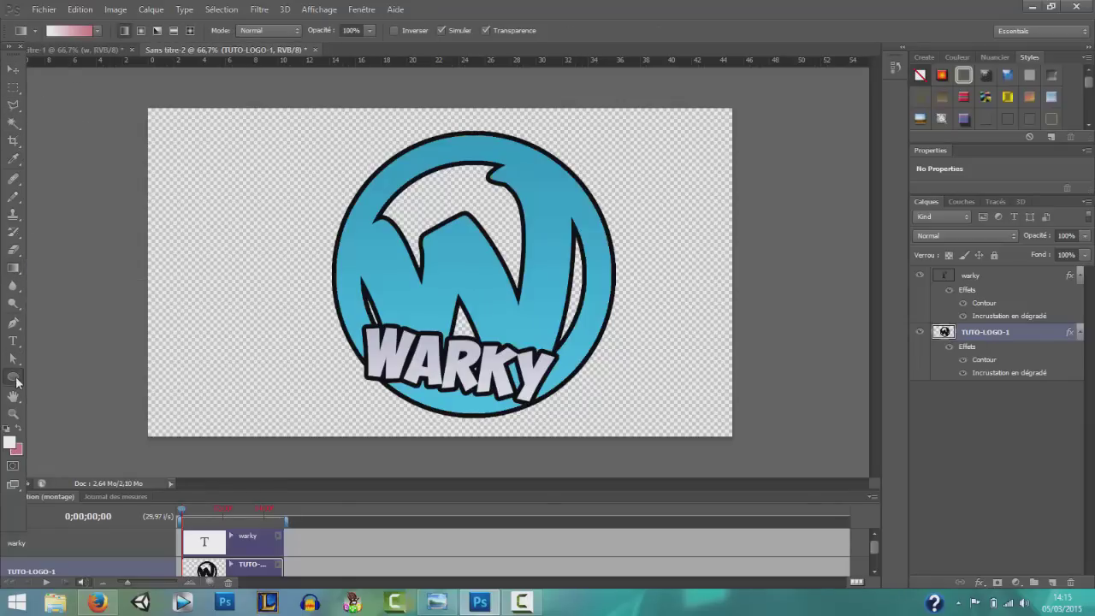
pyautogui.click(49, 374)
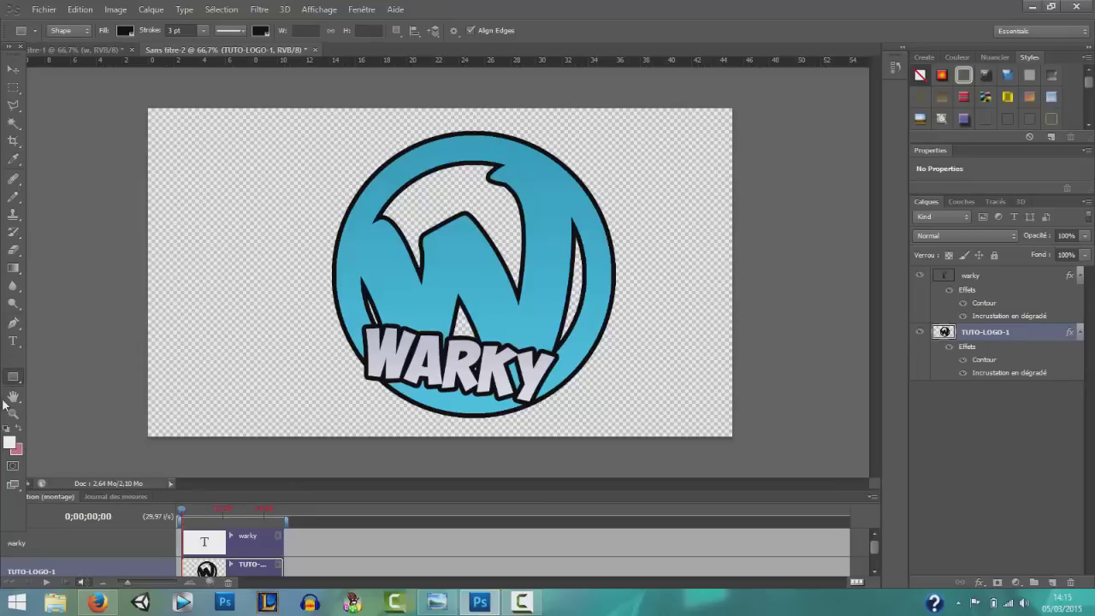
pyautogui.click(14, 377)
pyautogui.click(53, 375)
pyautogui.moveTo(307, 109)
pyautogui.mouseDown()
pyautogui.moveTo(637, 444)
pyautogui.moveTo(644, 437)
pyautogui.mouseUp()
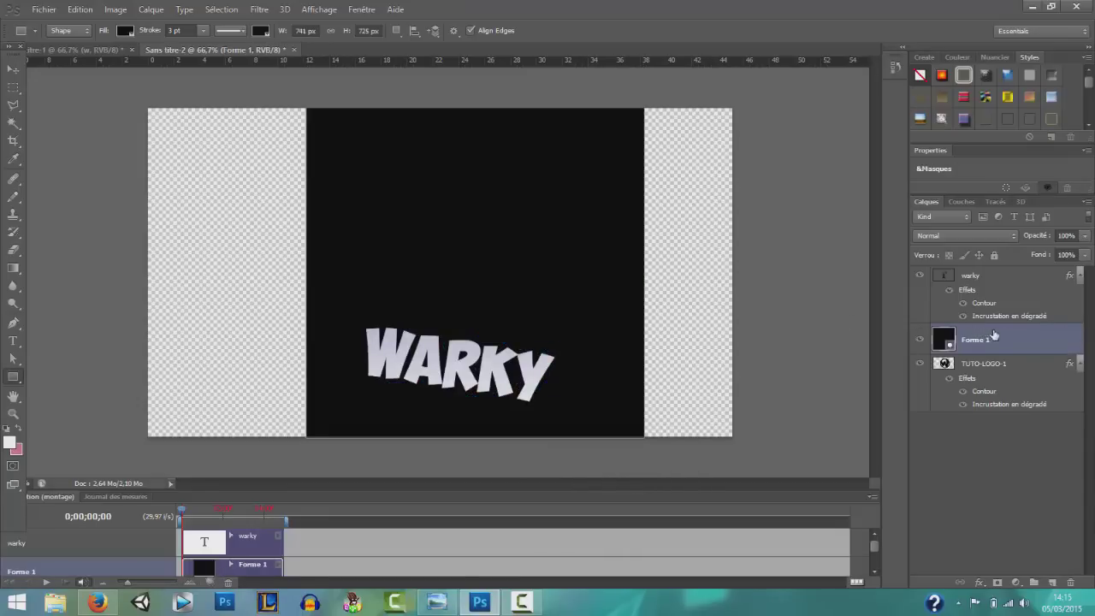
pyautogui.moveTo(970, 340); pyautogui.dragTo(1011, 400)
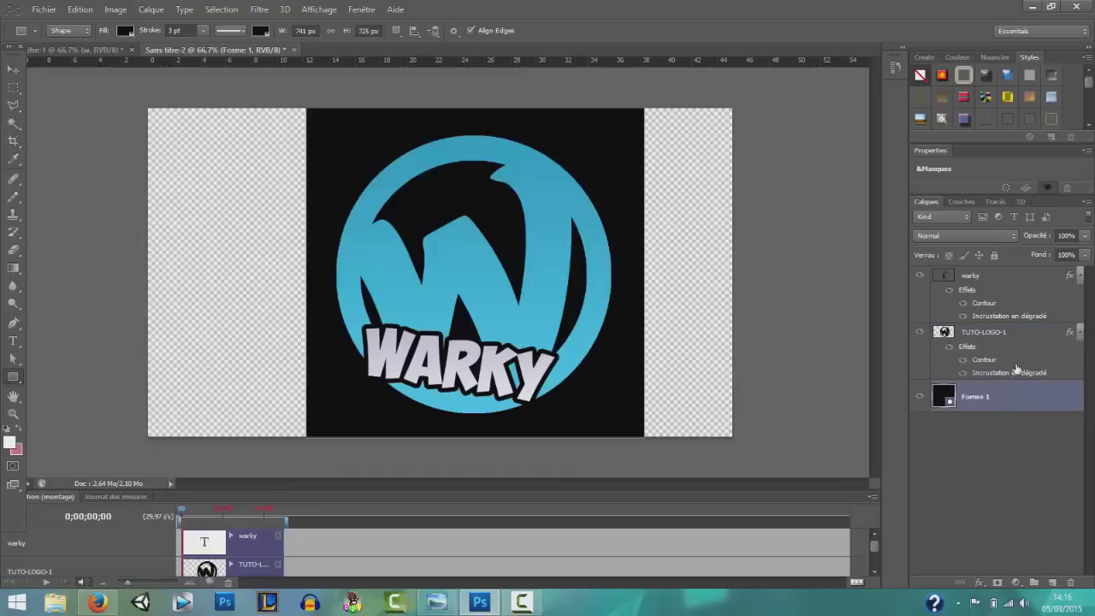
pyautogui.doubleClick(1023, 396)
# Give Forme 1 a light lavender-to-white preset gradient overlay
pyautogui.click(505, 492)
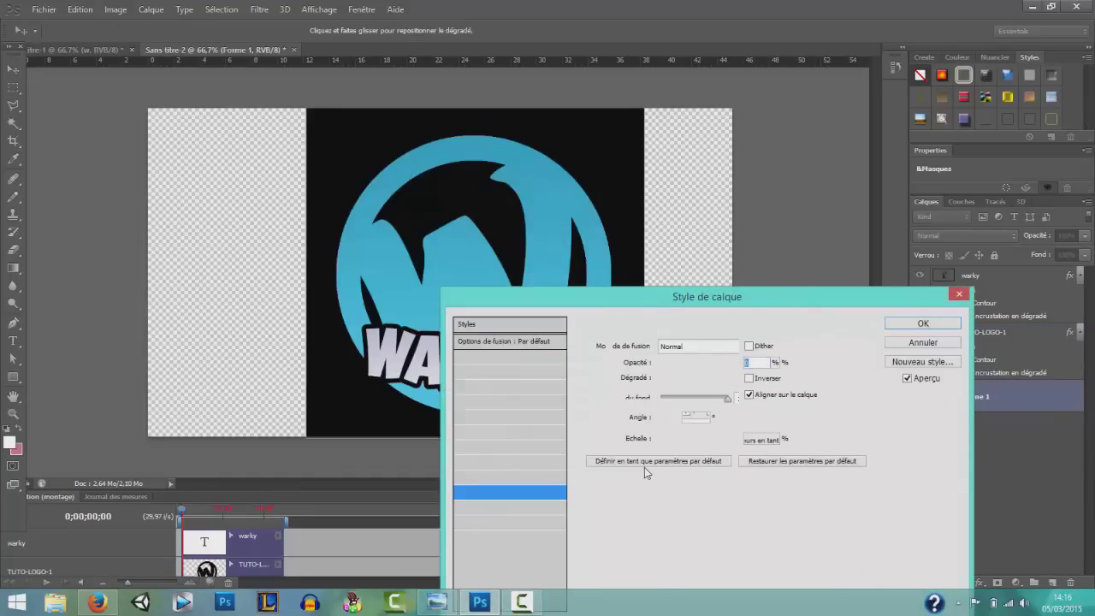
pyautogui.click(731, 378)
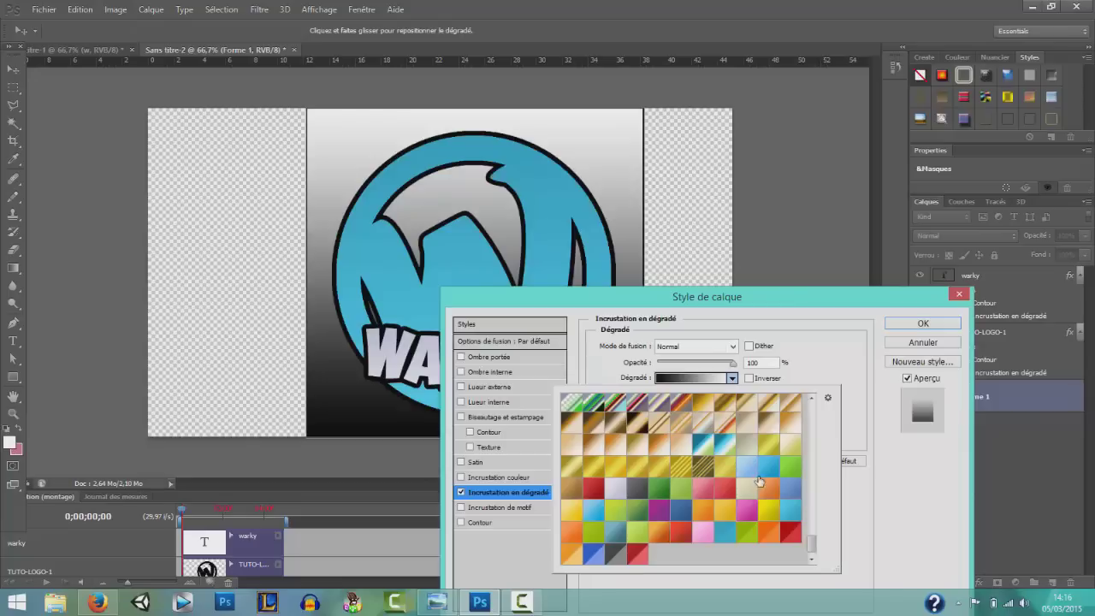
pyautogui.click(621, 490)
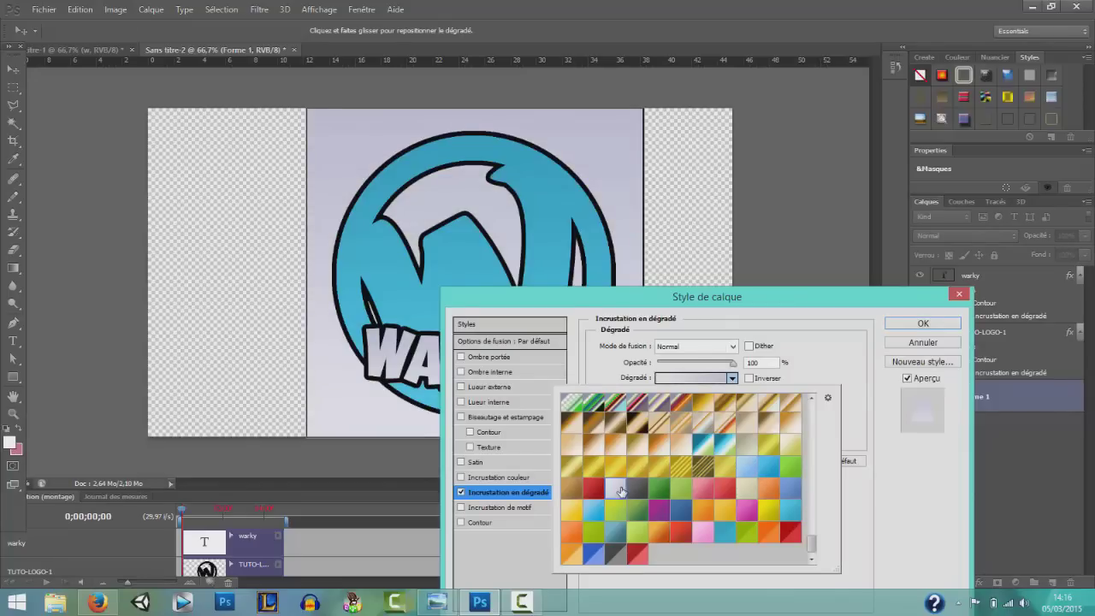
pyautogui.click(894, 335)
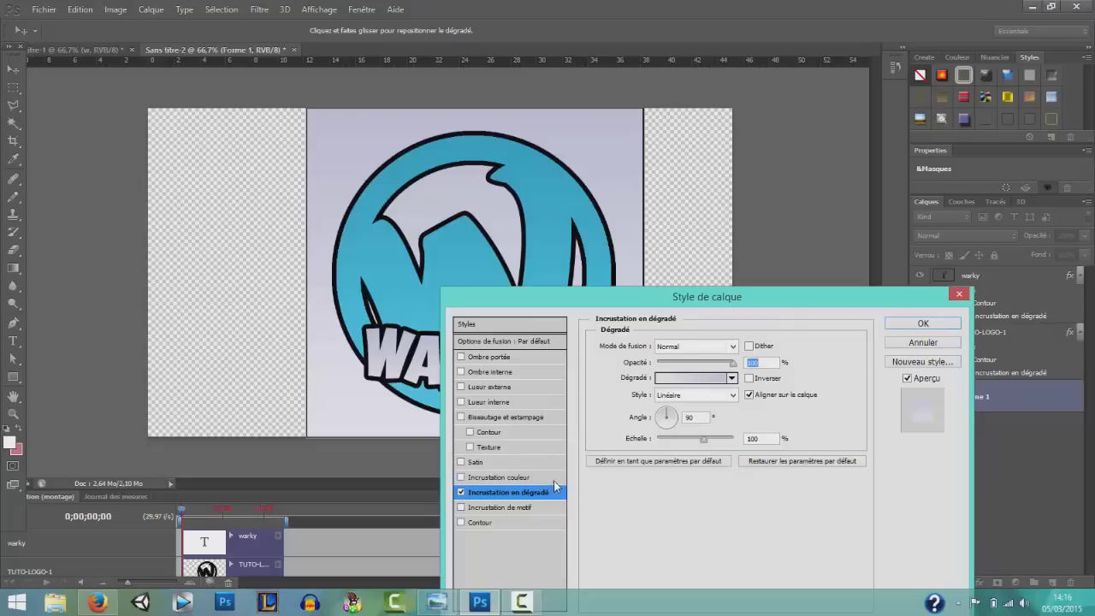
pyautogui.click(931, 323)
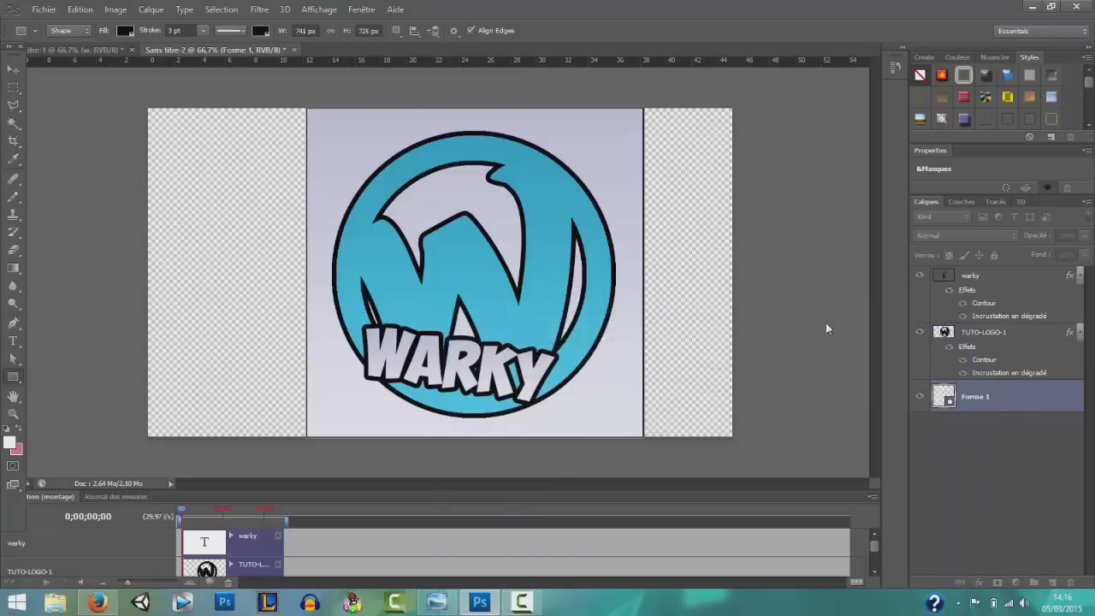
# Rasterize the Forme 1 layer and compare the result with the reference logo
pyautogui.rightClick(1035, 393)
pyautogui.click(897, 224)
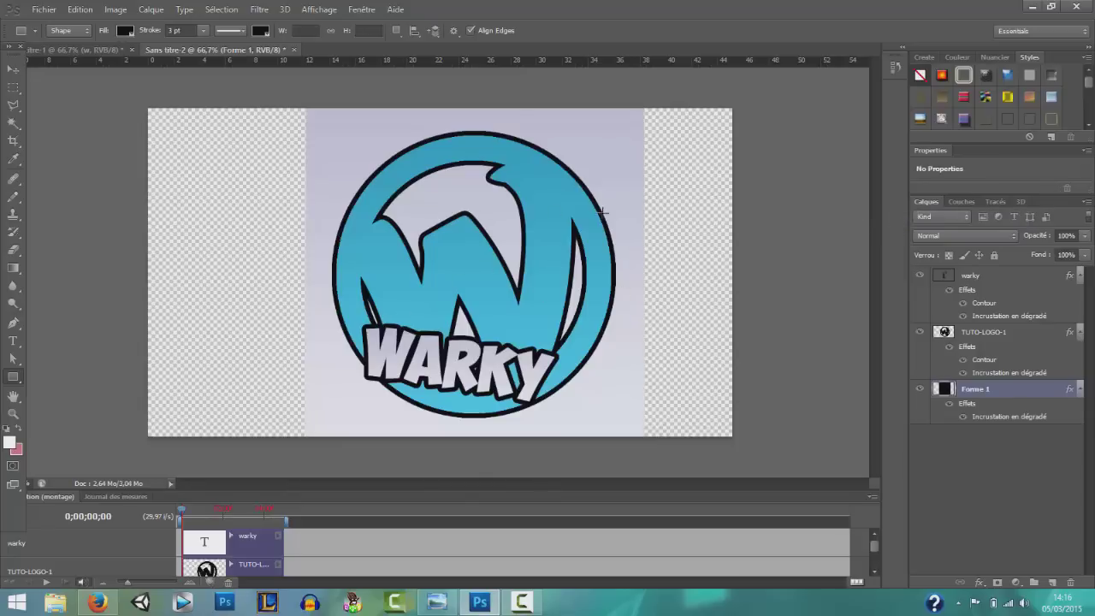
pyautogui.hotkey('alt', 'Tab')
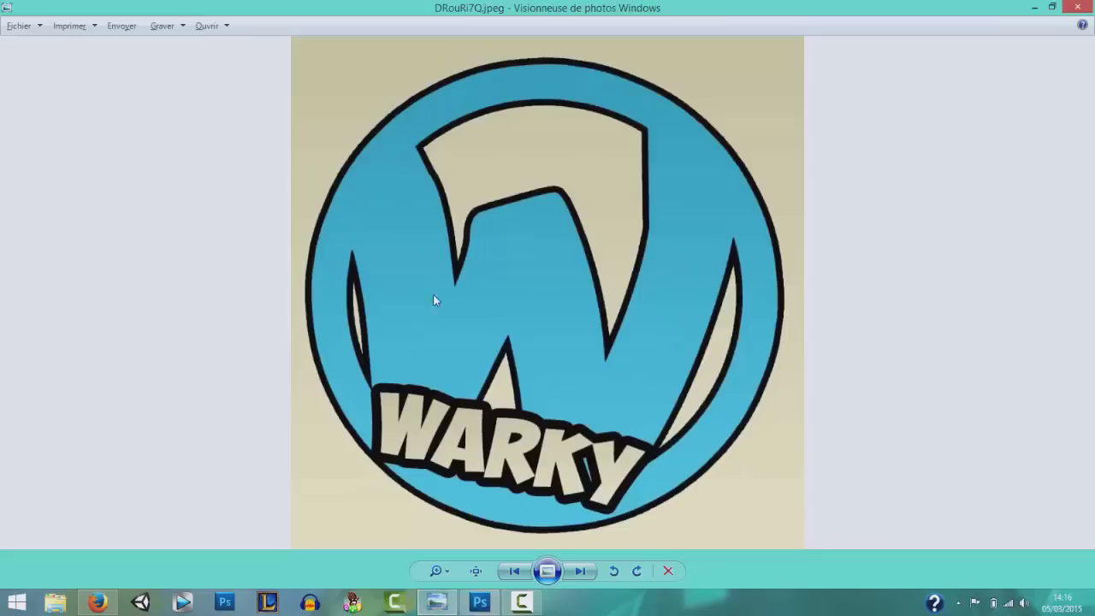
pyautogui.hotkey('alt', 'Tab')
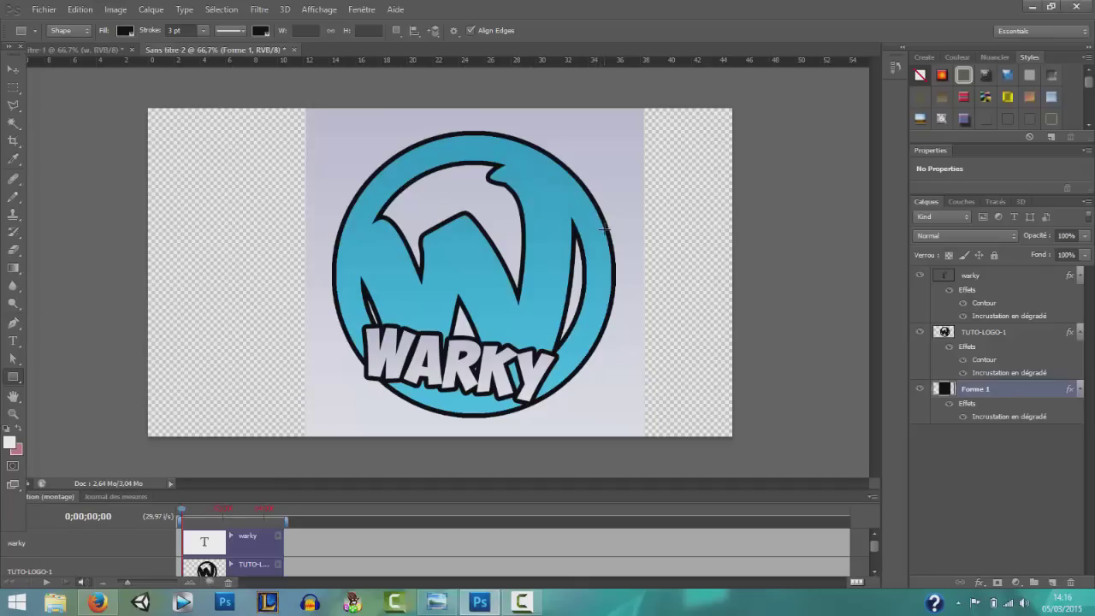